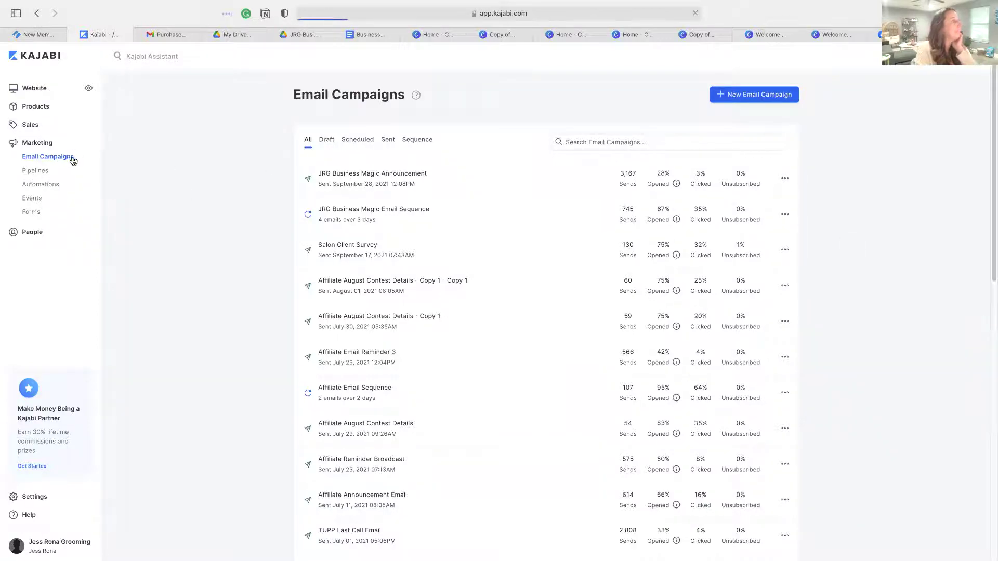
Start a new email campaign as a single-email broadcast and continue to templates
left_click(737, 95)
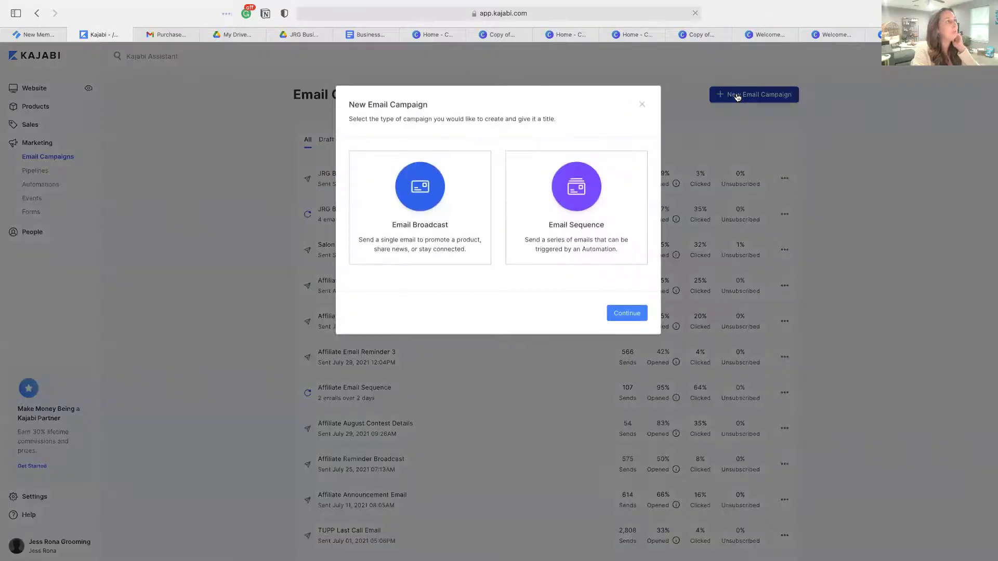
left_click(420, 225)
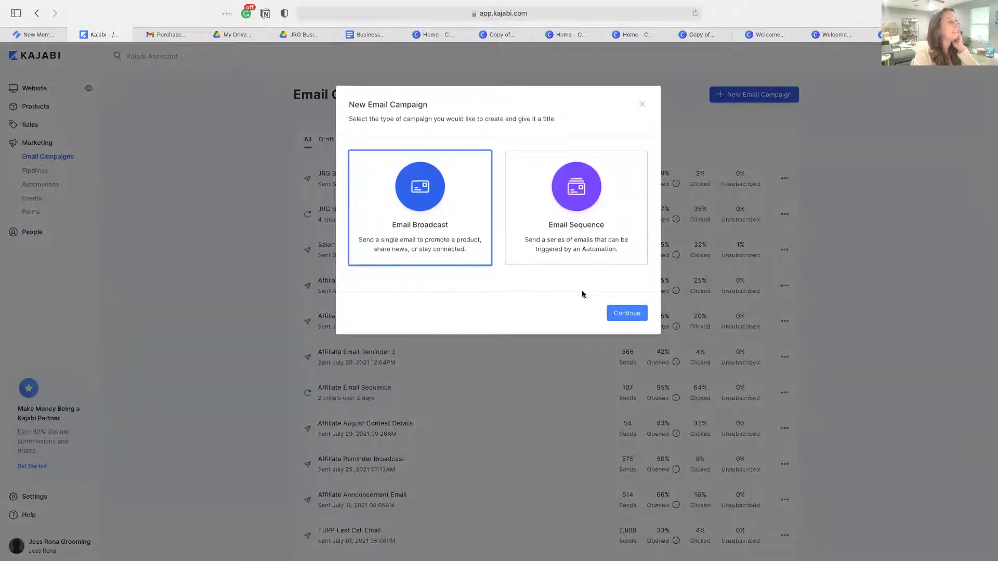
left_click(626, 316)
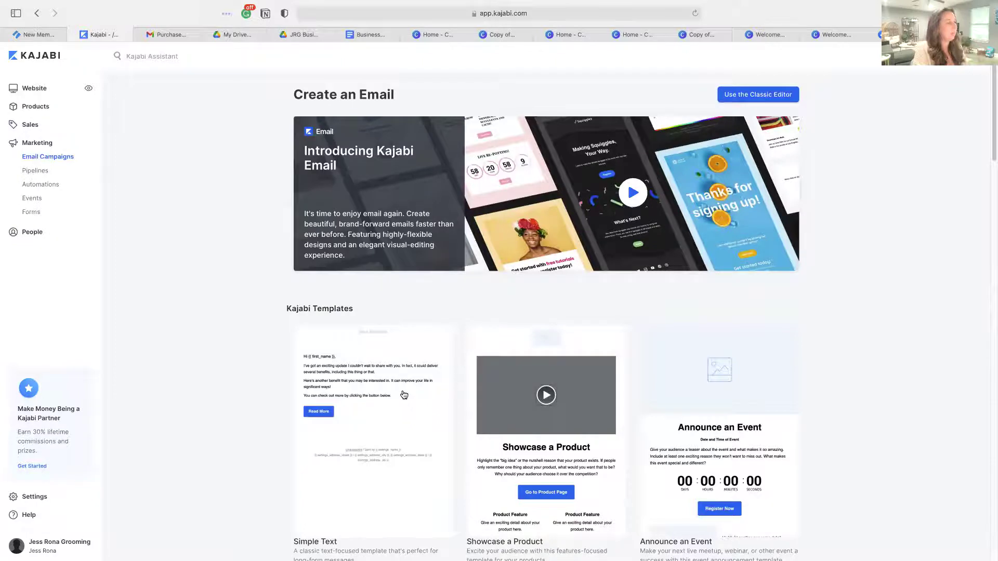
scroll(404, 395, "down", 1)
scroll(369, 408, "down", 1)
scroll(369, 406, "down", 3)
scroll(369, 402, "down", 1)
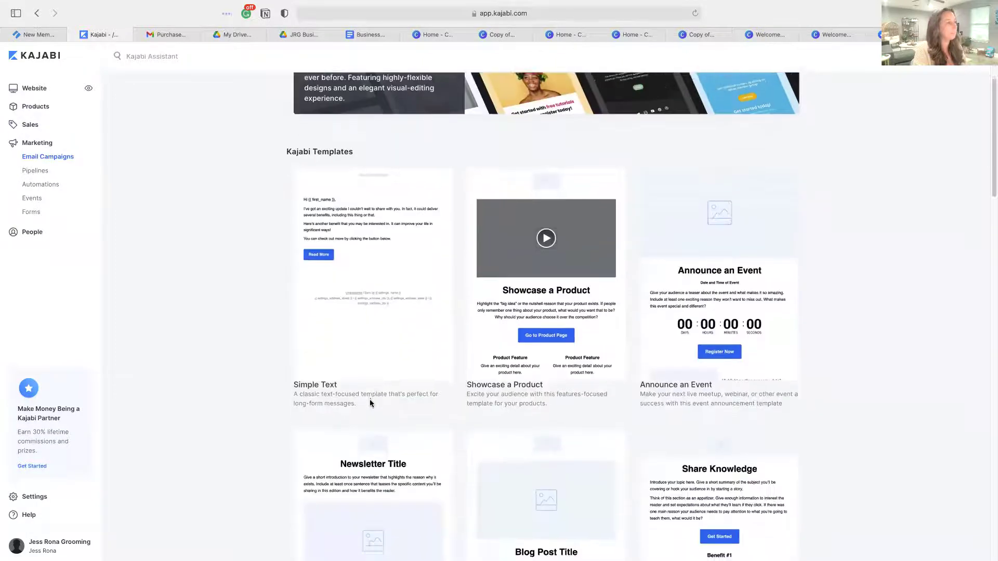
scroll(370, 403, "down", 2)
scroll(383, 232, "up", 1)
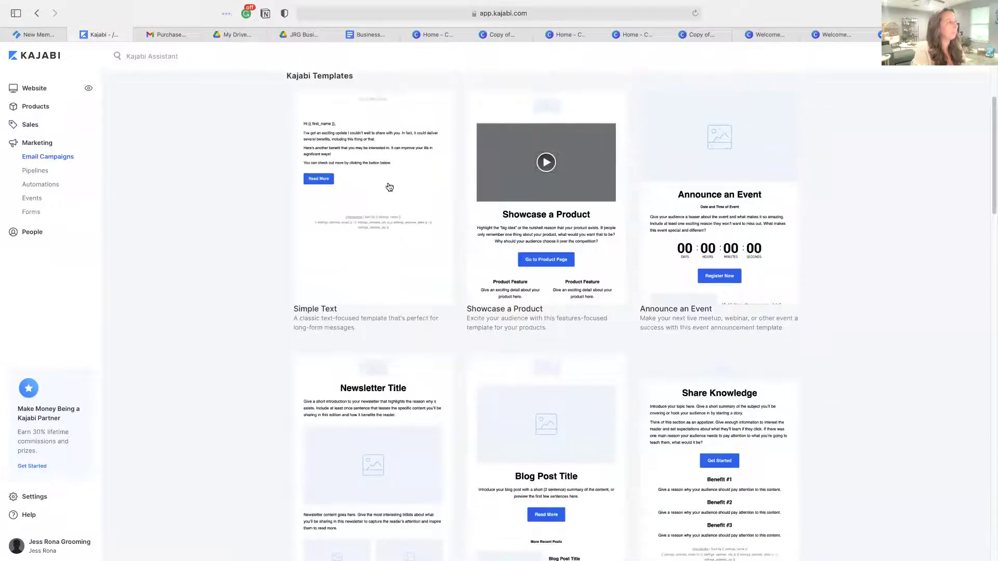
Create the email from the Simple Text template, titled 'JRG Business Magic Student Onboarding Email'
left_click(388, 185)
left_click(600, 150)
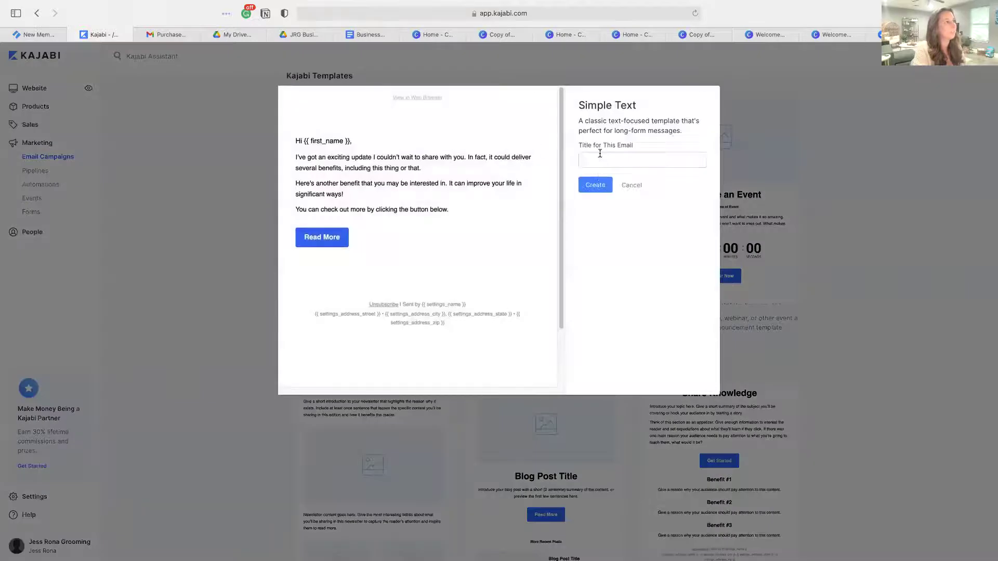
left_click(597, 158)
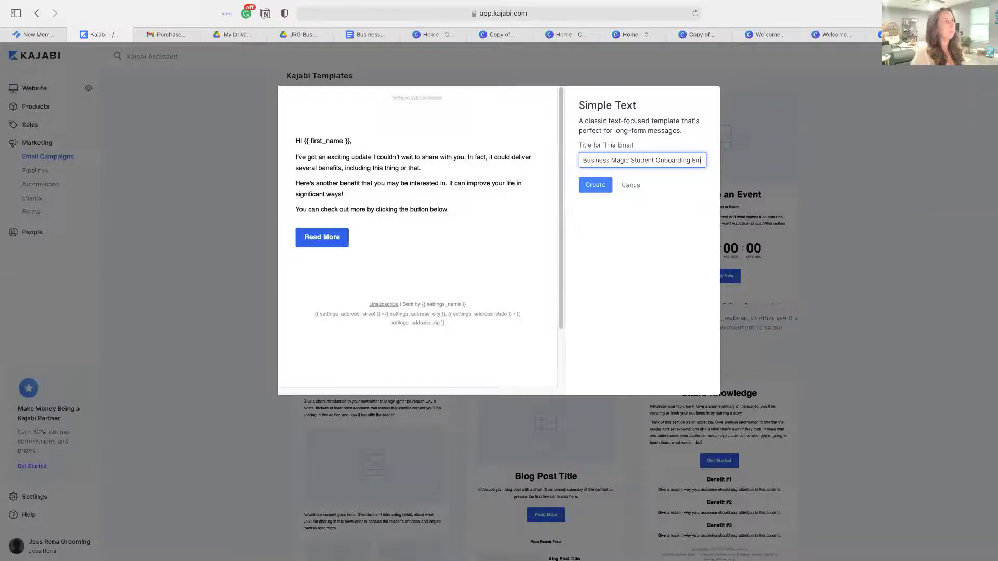
left_click(601, 190)
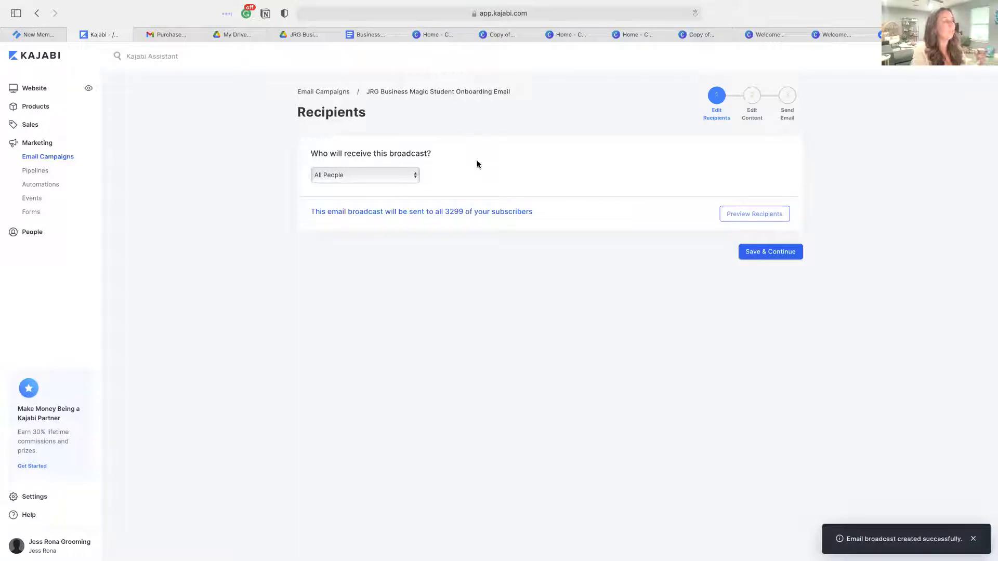
Set recipients to a Custom Segment filtered by 'Owns any of these product(s)'
left_click(410, 180)
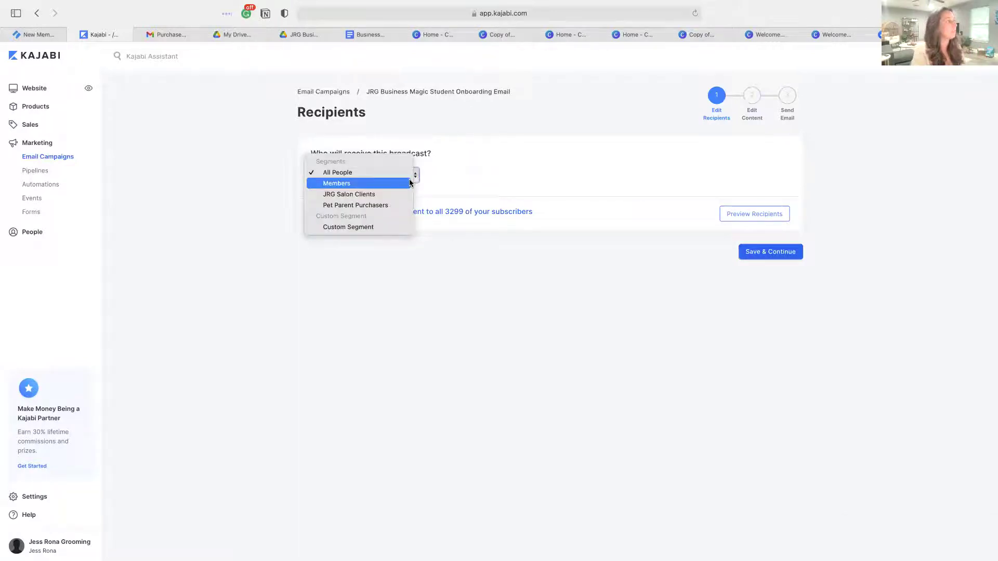
left_click(406, 228)
left_click(441, 176)
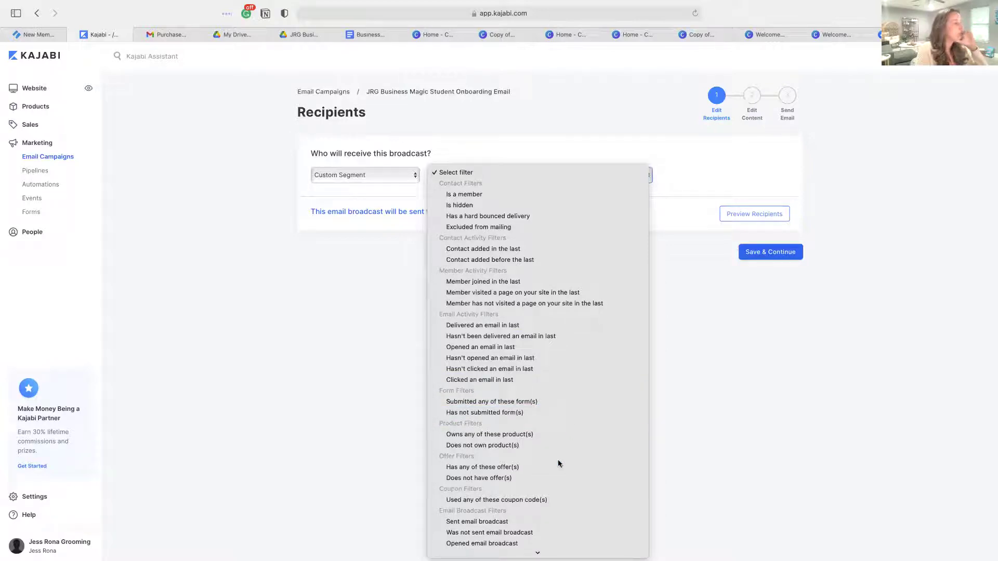
scroll(556, 463, "down", 2)
scroll(556, 445, "down", 1)
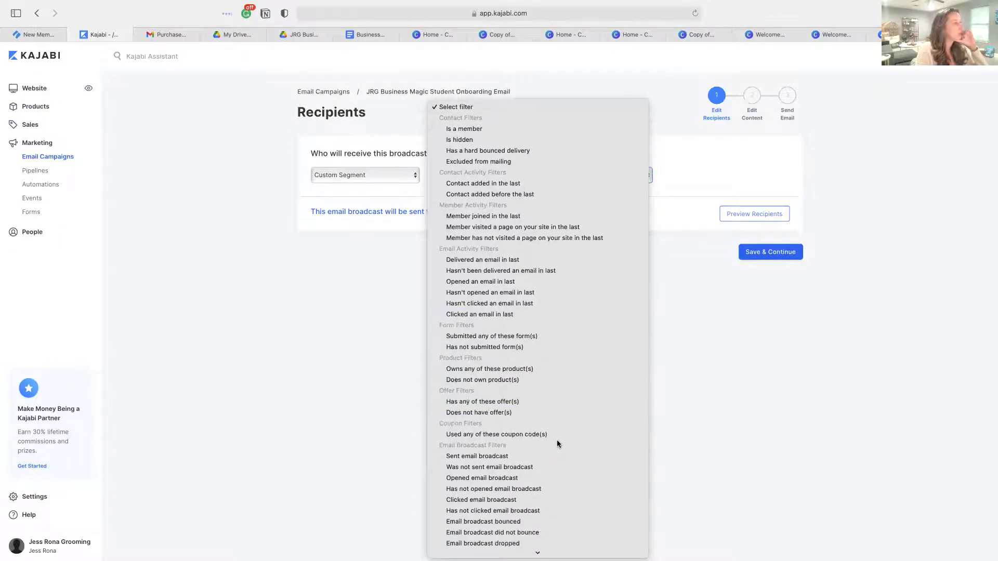
scroll(557, 446, "down", 1)
scroll(560, 447, "down", 1)
scroll(565, 441, "down", 1)
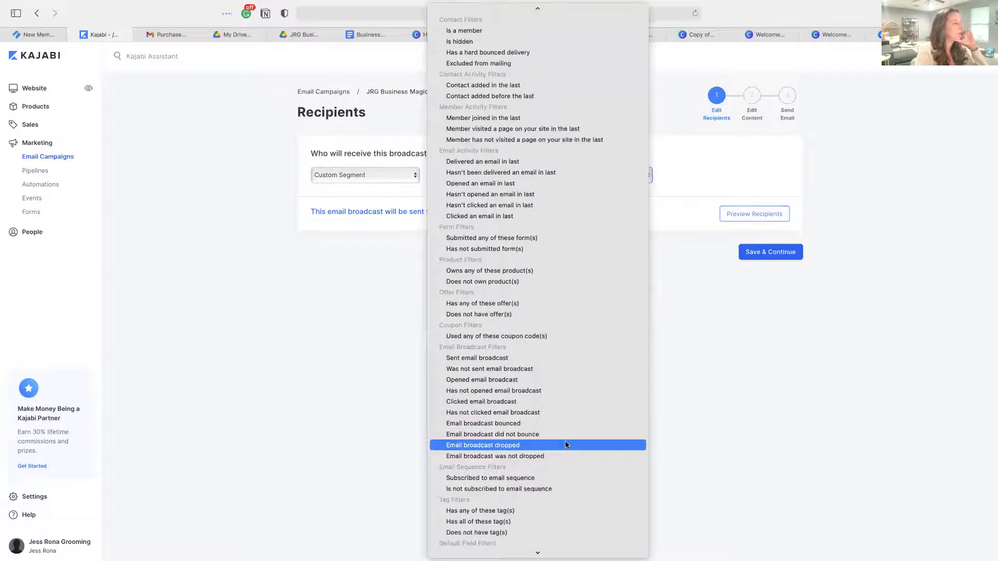
scroll(566, 439, "down", 1)
scroll(570, 438, "down", 1)
scroll(570, 437, "down", 1)
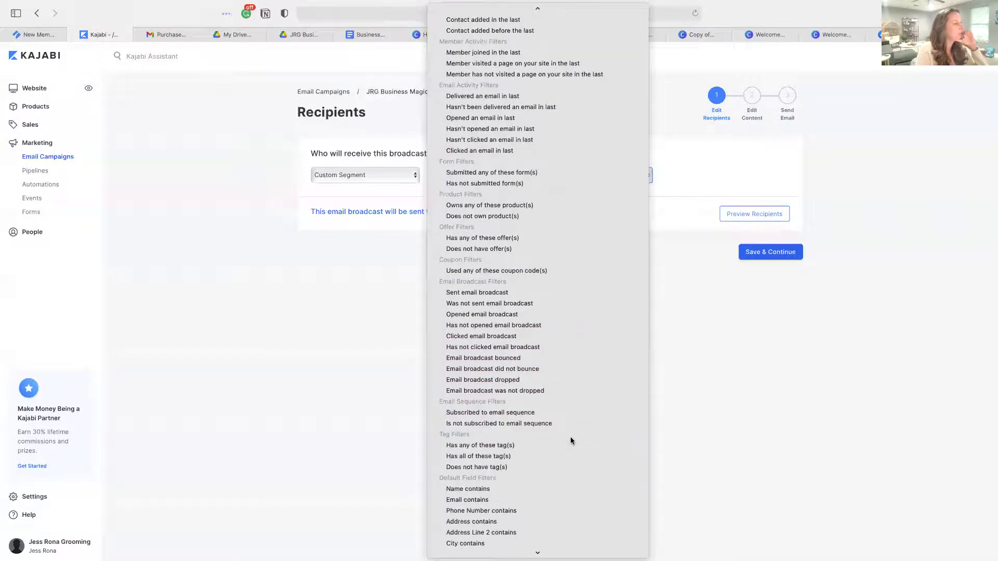
scroll(570, 436, "down", 3)
scroll(570, 432, "down", 1)
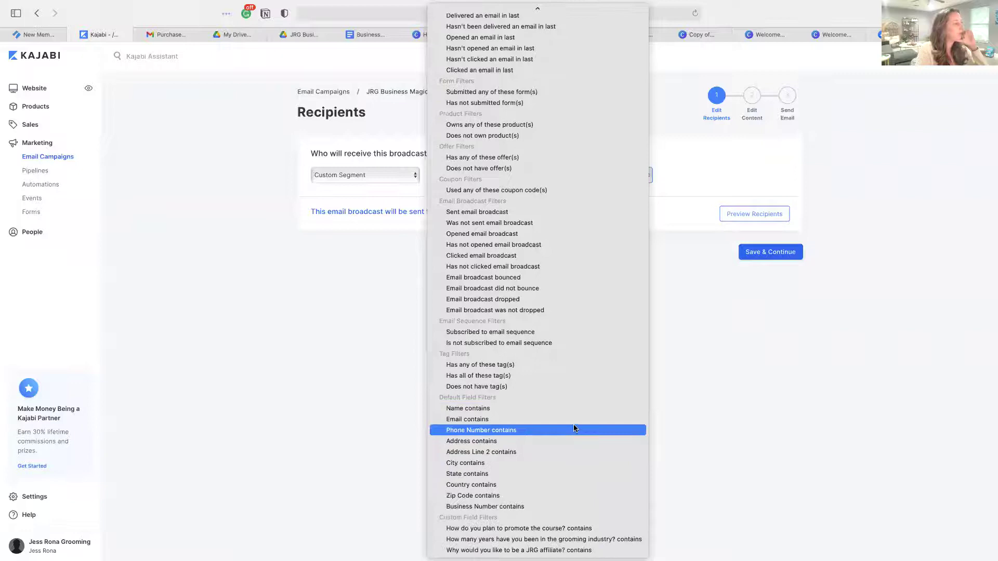
scroll(574, 428, "up", 3)
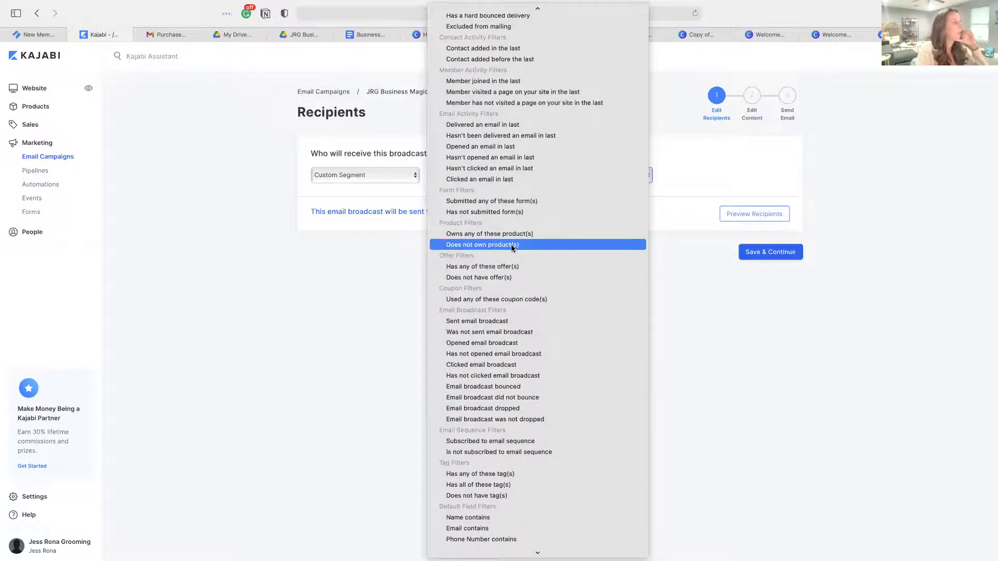
left_click(501, 235)
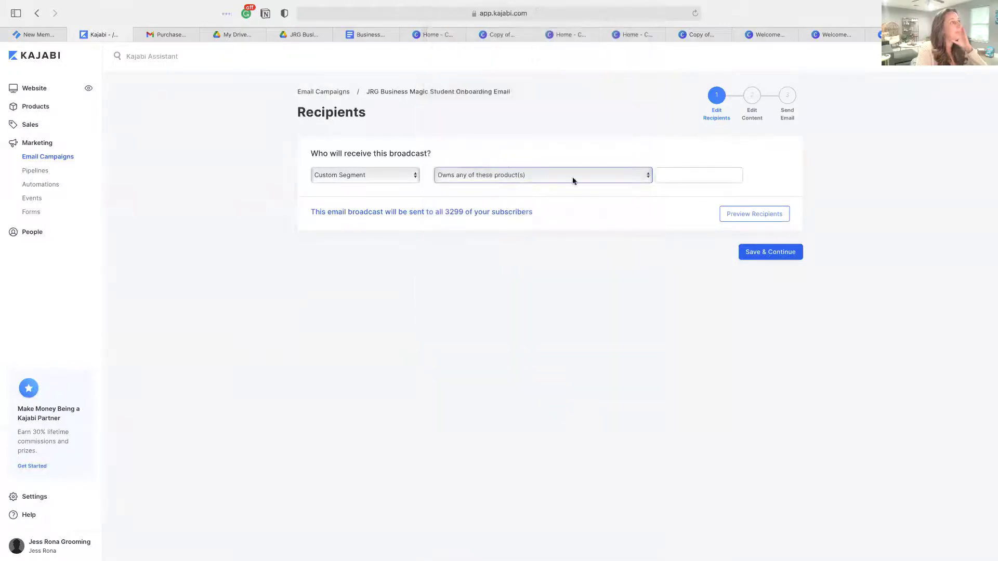
Pick the JRG Business Magic product, apply the filter, and save recipients to continue
left_click(663, 175)
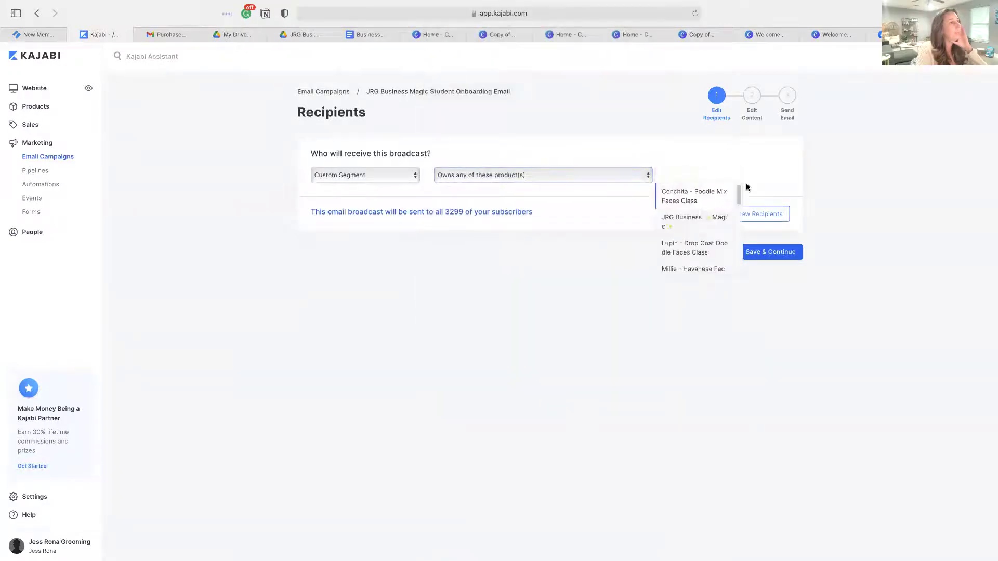
left_click(719, 217)
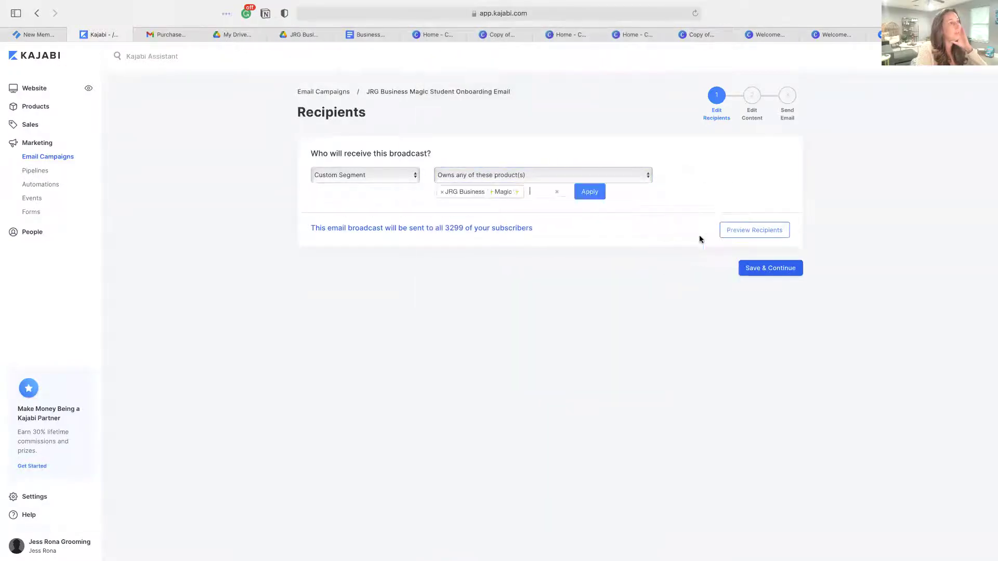
left_click(592, 194)
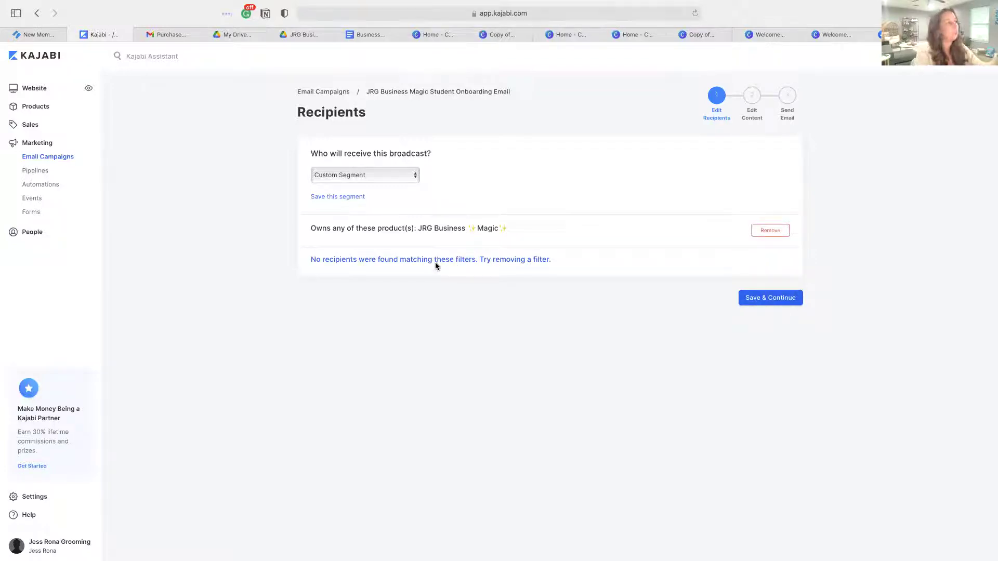
left_click(747, 301)
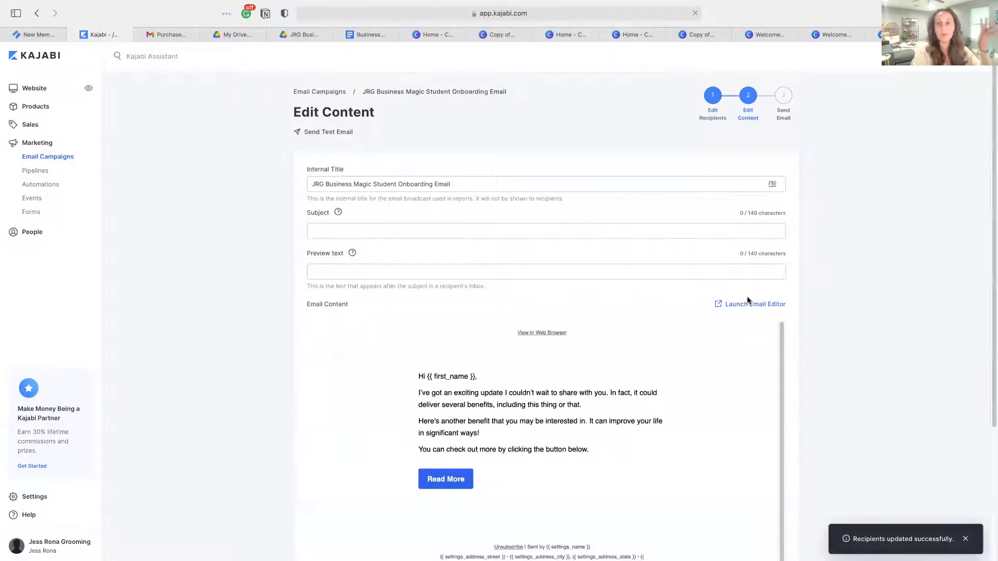
Enter the email subject with a sparkles emoji from the emoji picker
left_click(486, 220)
type("Yay")
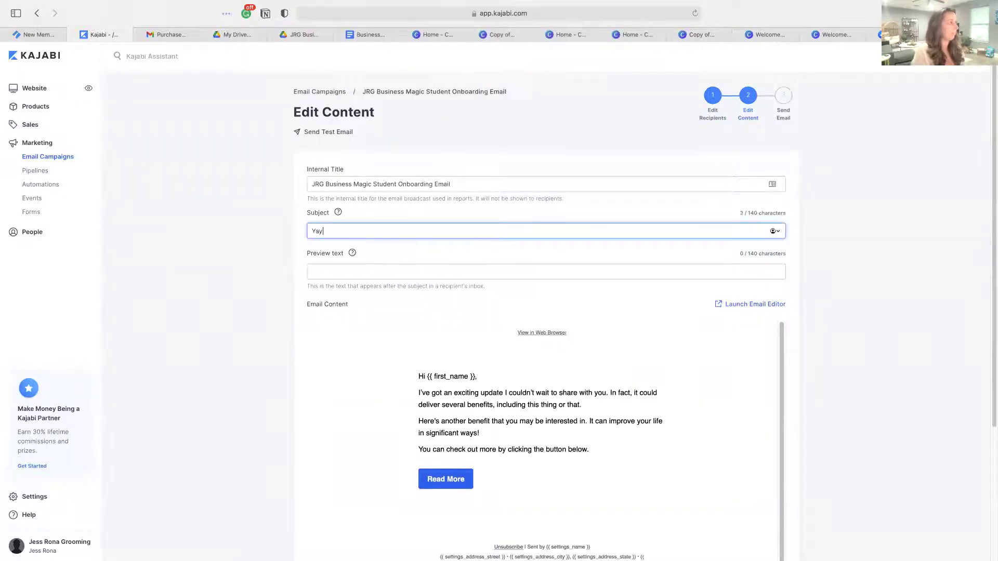
key("BackSpace")
key("BackSpace")
key("BackSpace")
type("Ge")
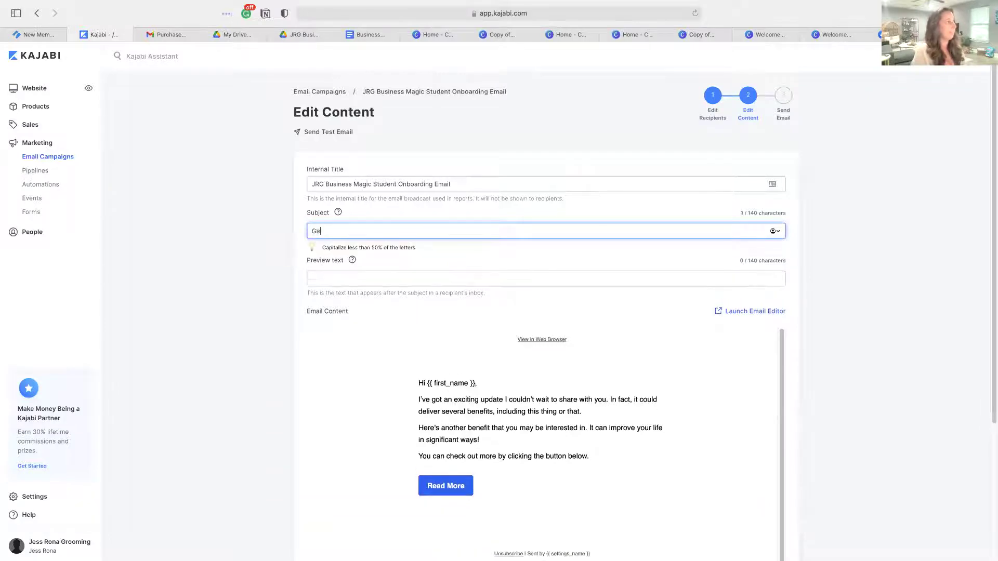
type("t excited your in!")
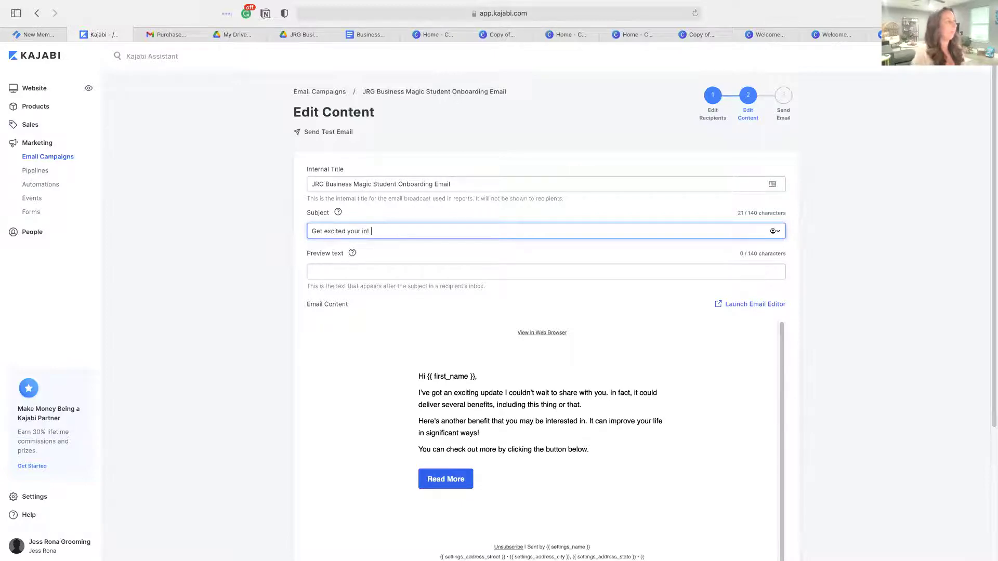
key("ctrl+super+space")
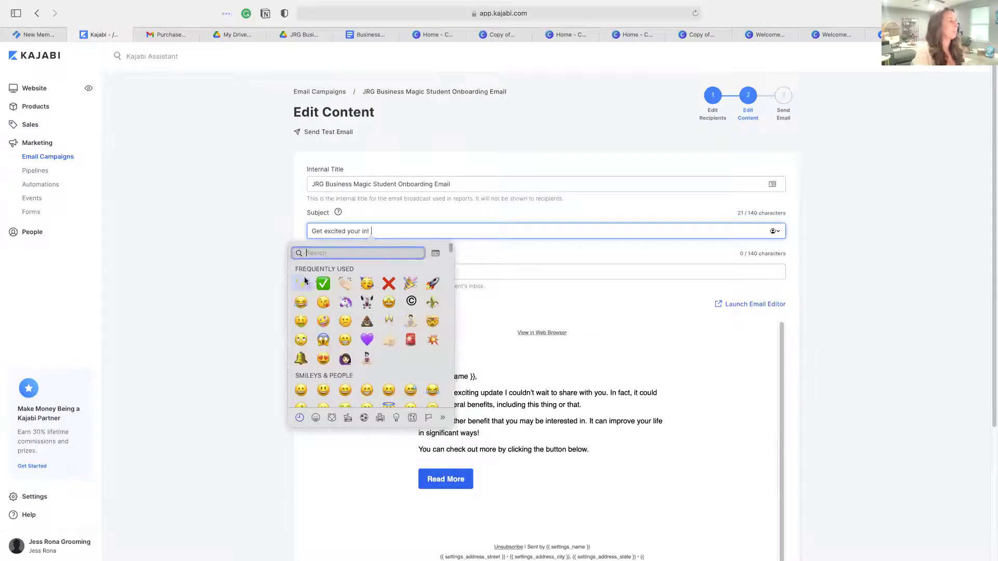
key("Escape")
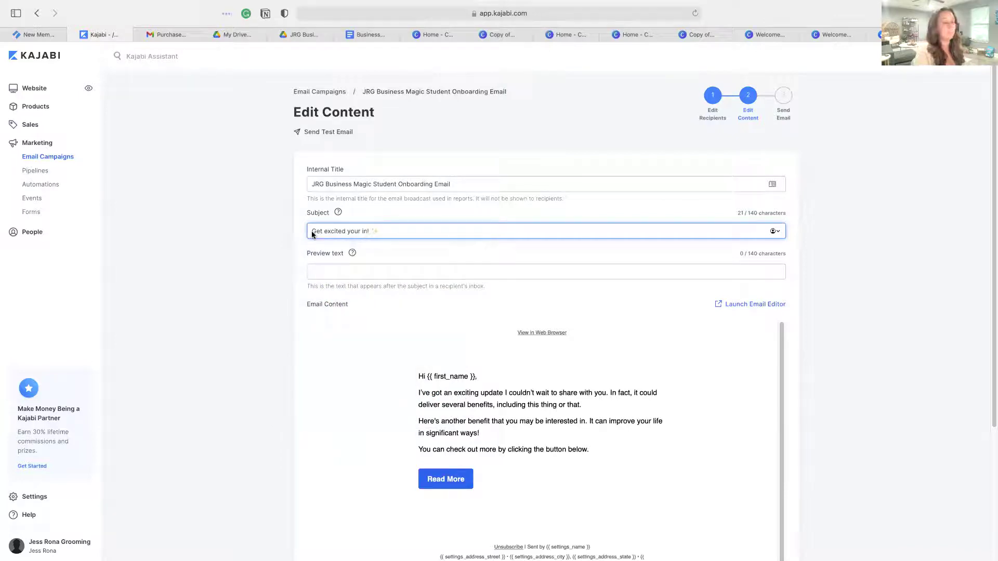
key("ctrl+super+space")
left_click(232, 283)
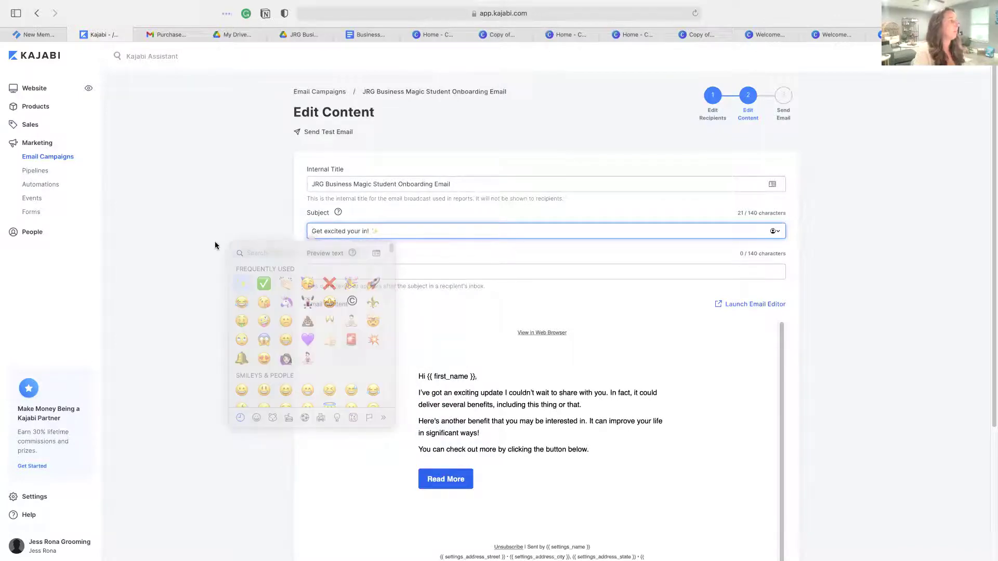
Fill the preview text with sparkle emojis inserted after 'Business' and after 'Magic'
left_click(337, 266)
type("Info about the JRG Business")
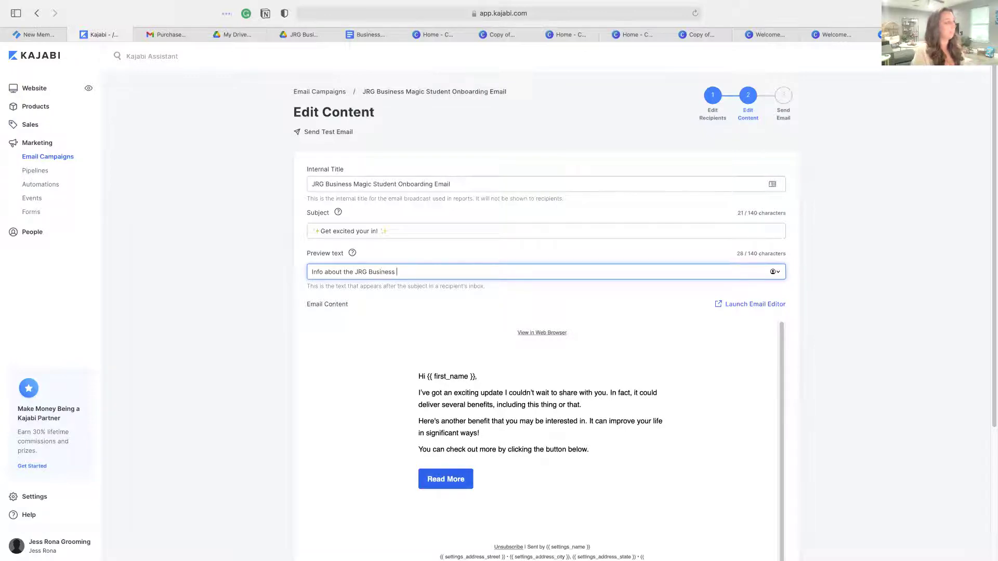
key("ctrl+super+space")
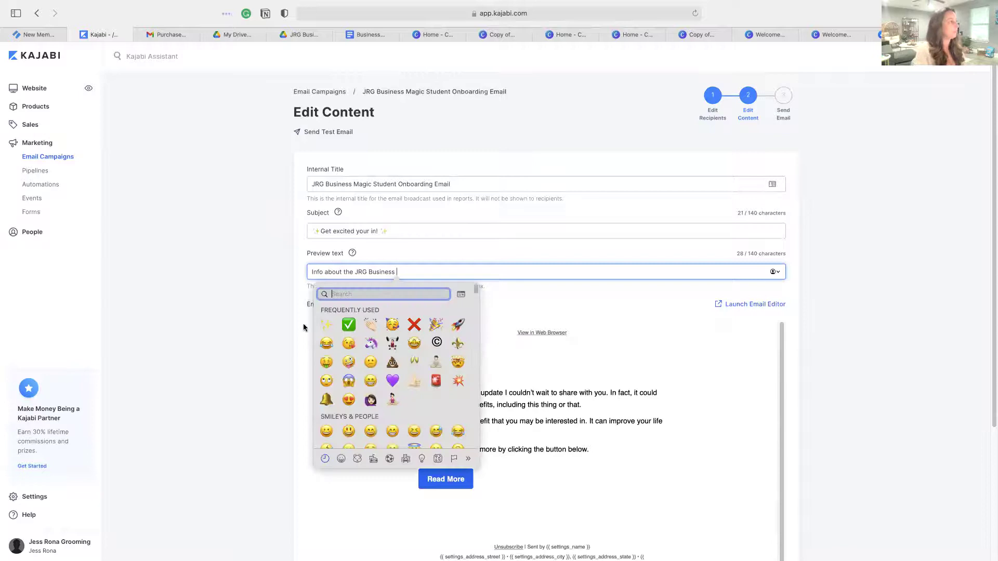
left_click(326, 324)
type("✨Magic")
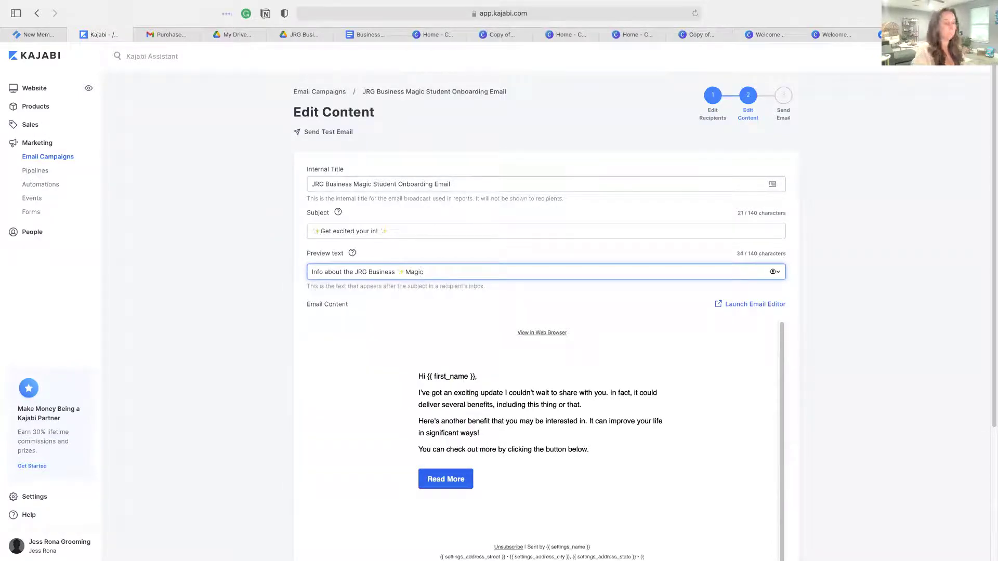
key("ctrl+super+space")
left_click(357, 324)
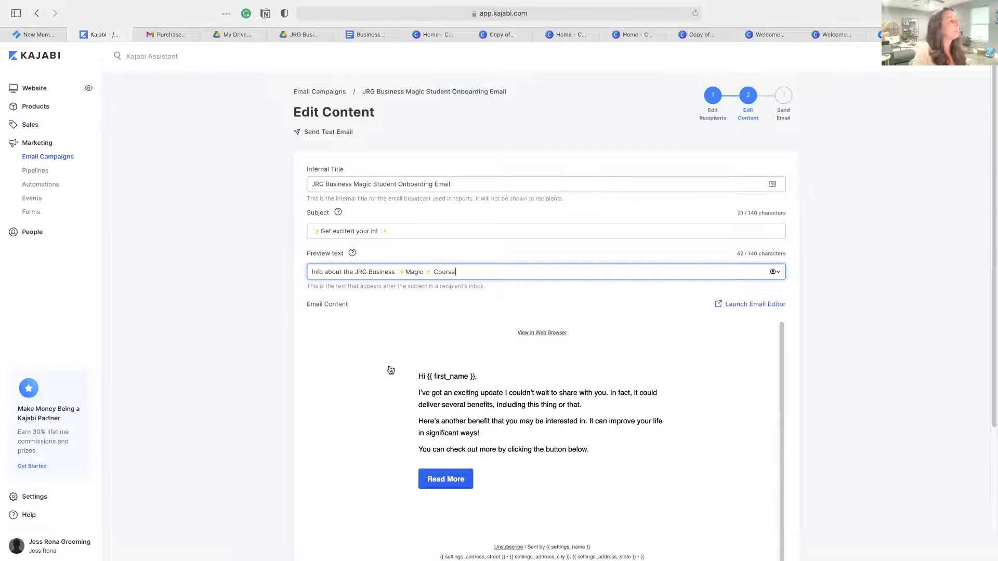
Launch the email editor, select the Text section, and expand the Body editor to full screen
left_click(756, 306)
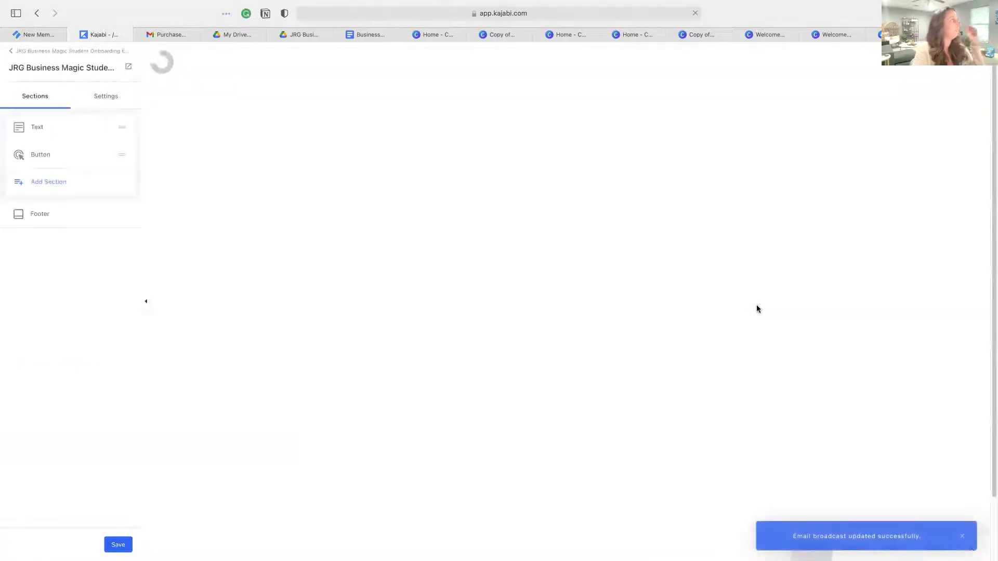
left_click(33, 126)
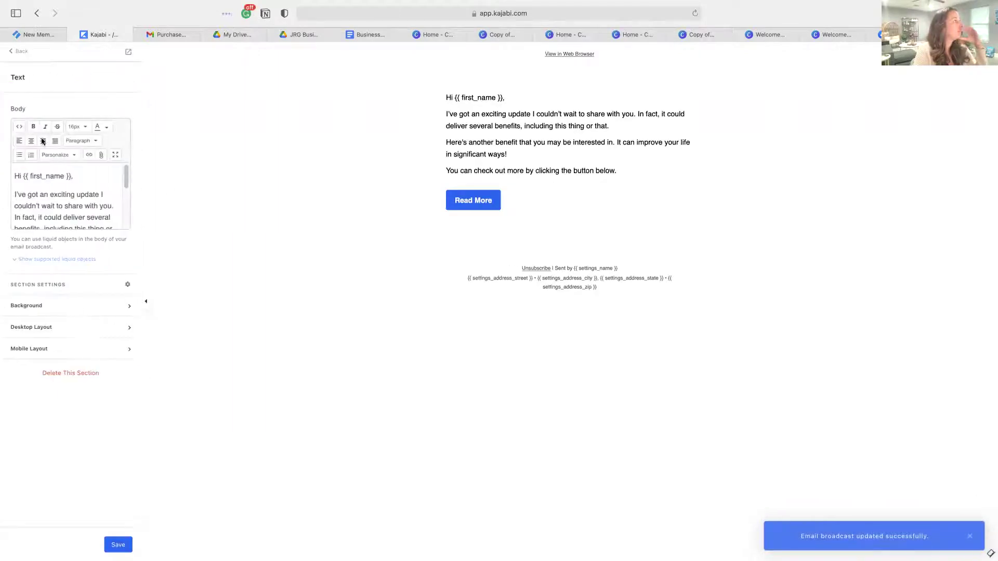
left_click(114, 154)
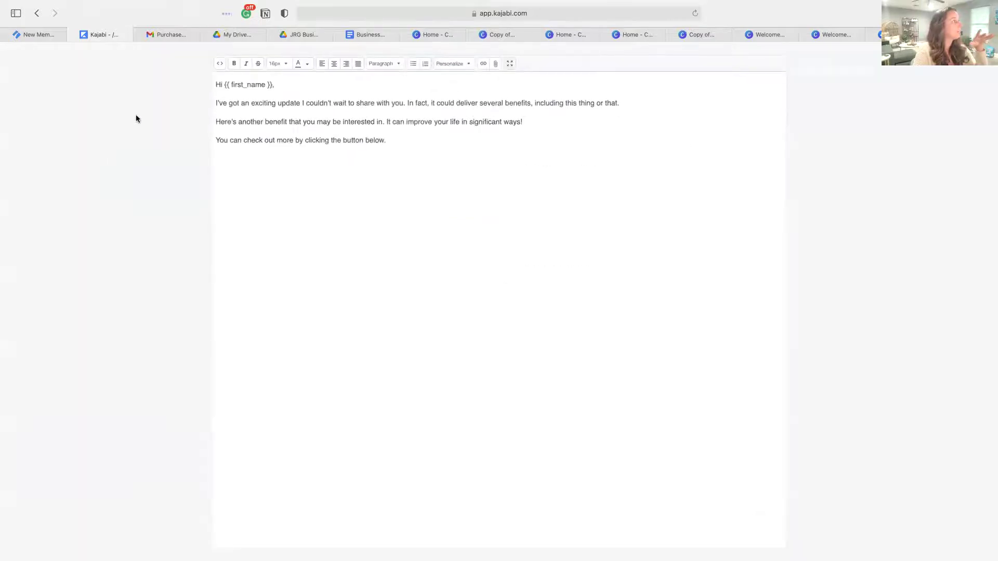
In the Google Docs draft, set the selected text to Montserrat, size 14 then 12
left_click(369, 35)
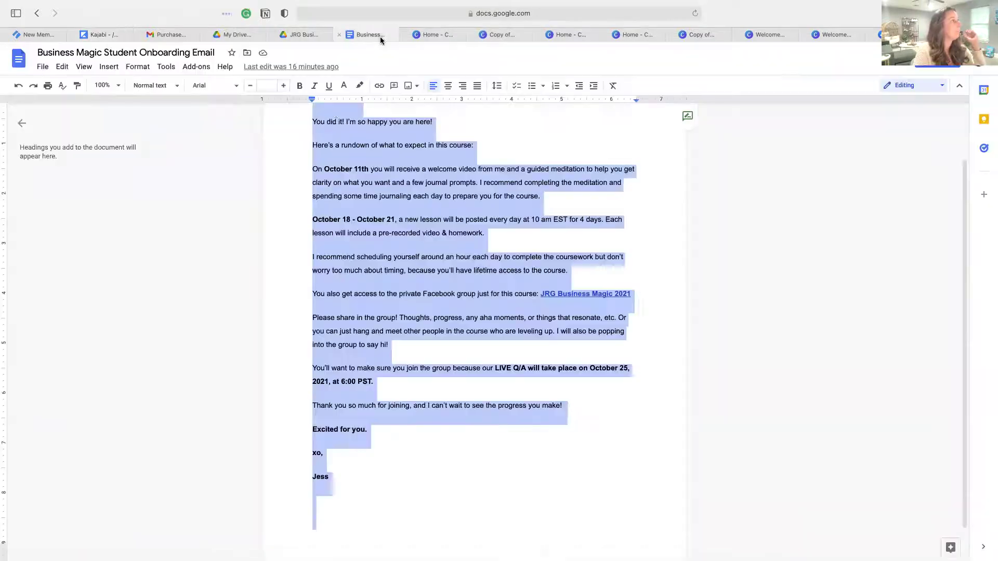
left_click(236, 86)
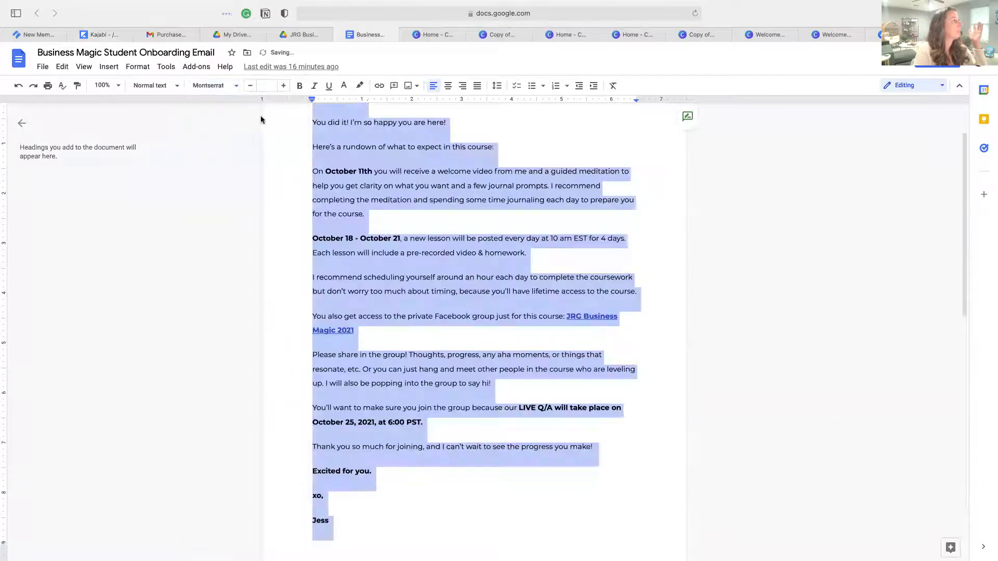
left_click(270, 86)
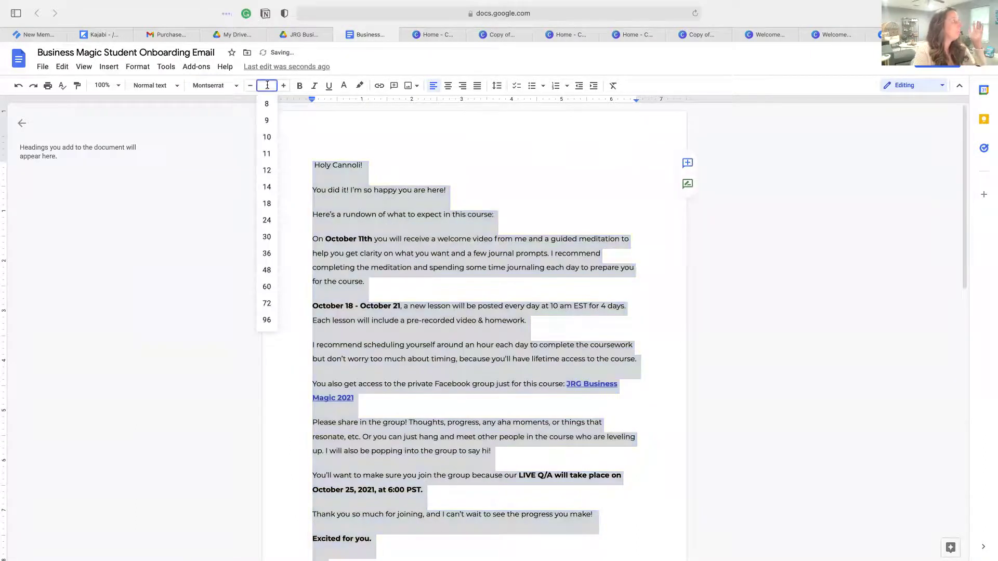
type("14")
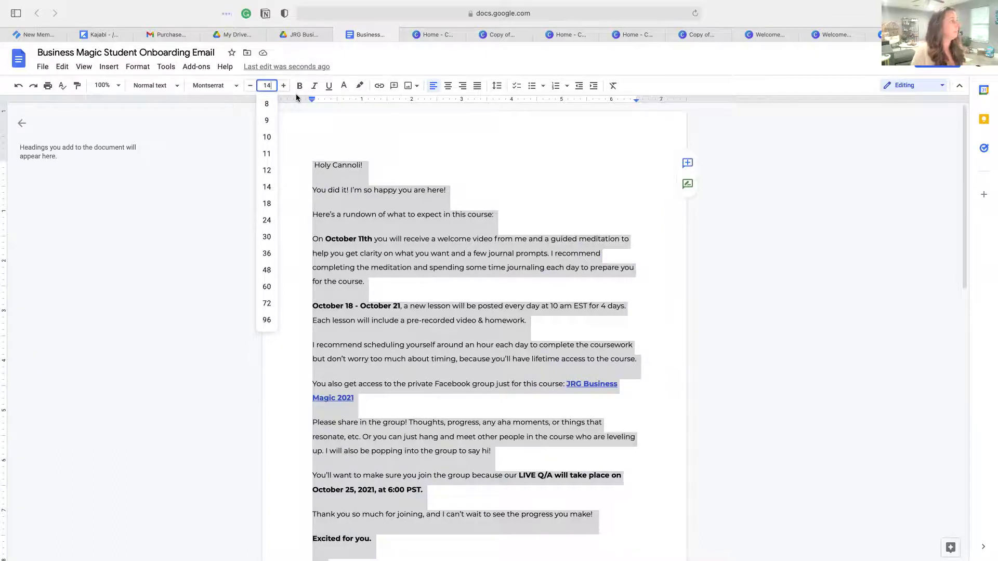
key("Return")
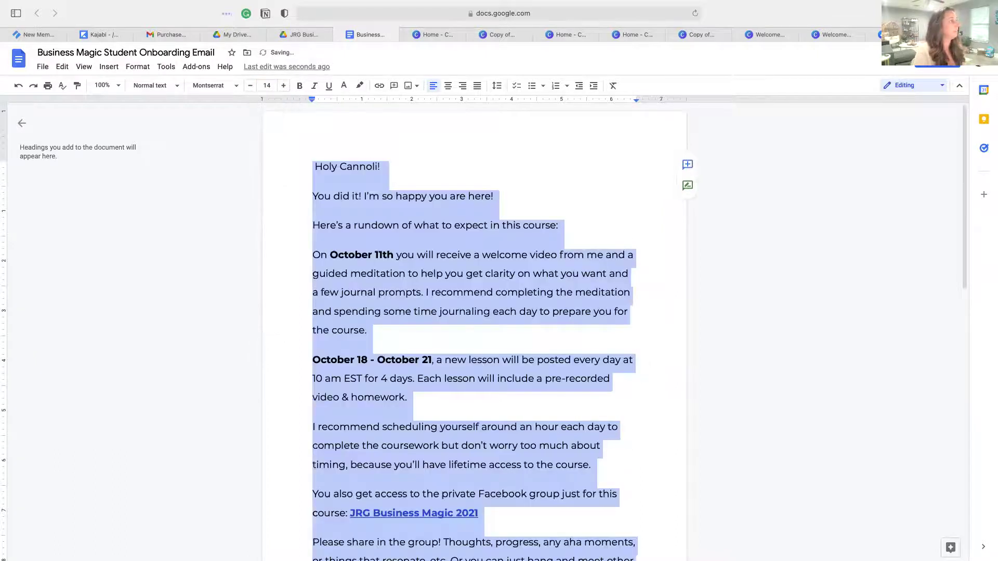
left_click(267, 86)
type("12")
key("Return")
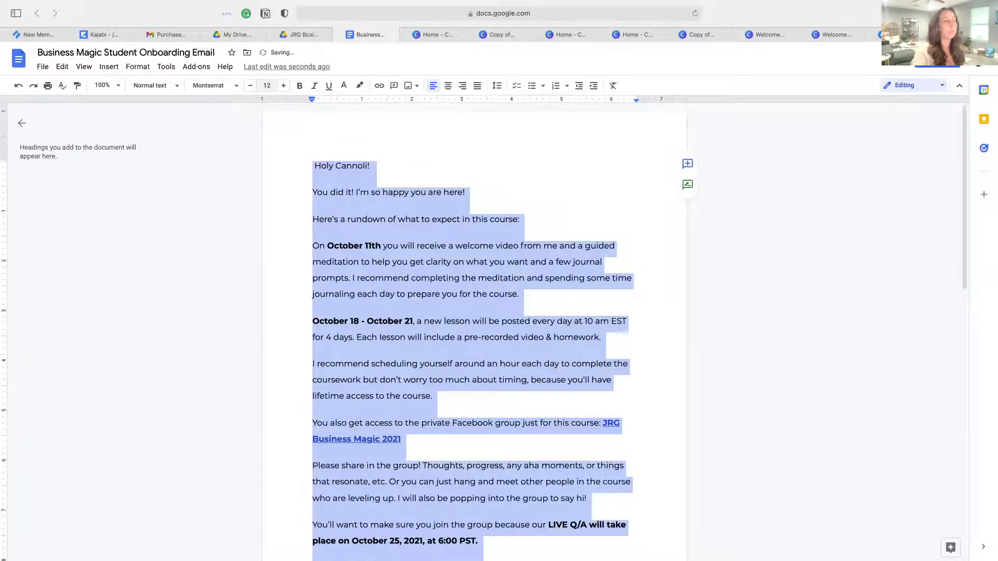
Delete the Kajabi placeholder body text, undoing an accidental Zoom link paste
left_click(107, 35)
left_click_drag(215, 82, 393, 145)
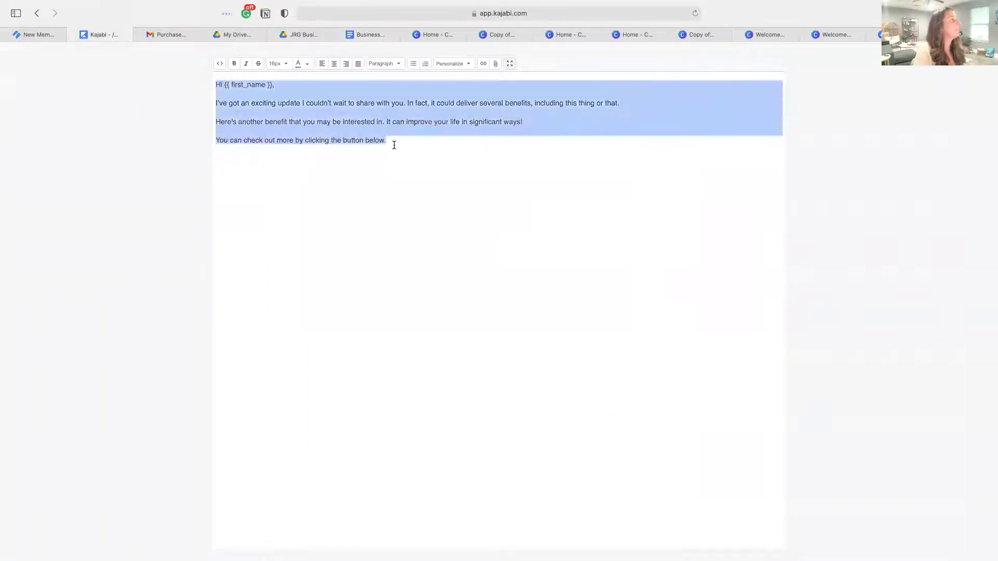
key("BackSpace")
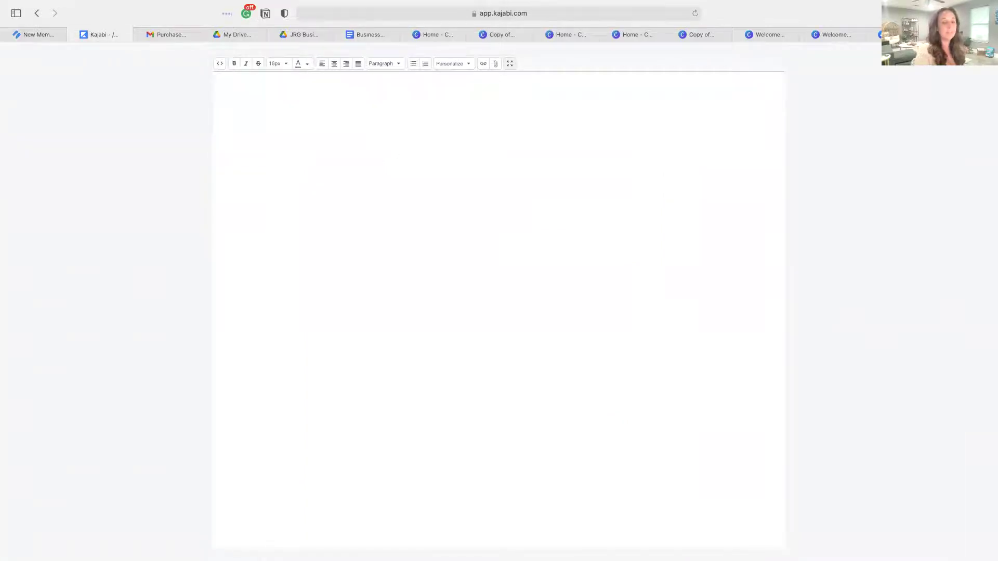
key("super+v")
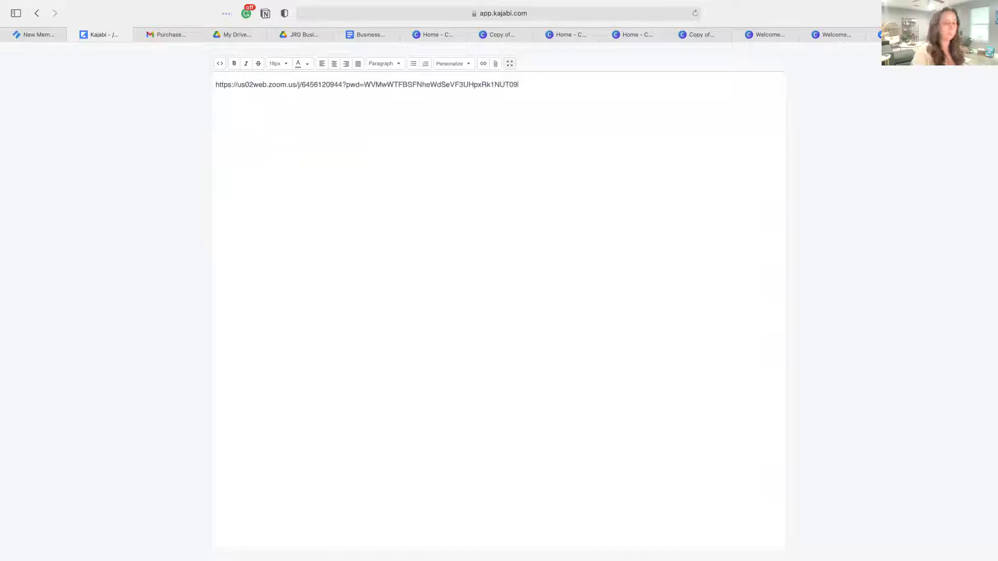
key("super+z")
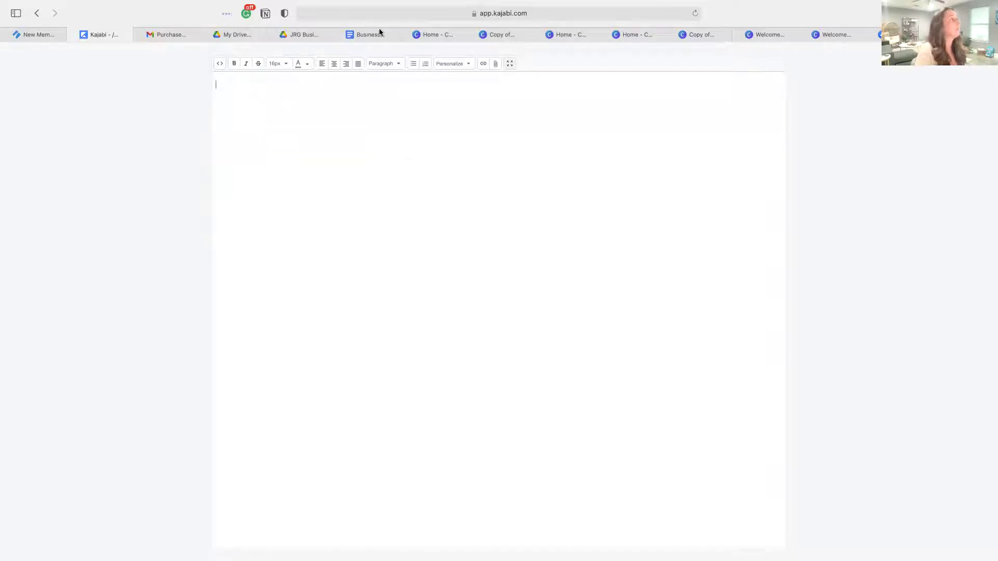
Copy the formatted onboarding text from the Docs draft and paste it into the email body
left_click(380, 32)
right_click(367, 223)
left_click(379, 252)
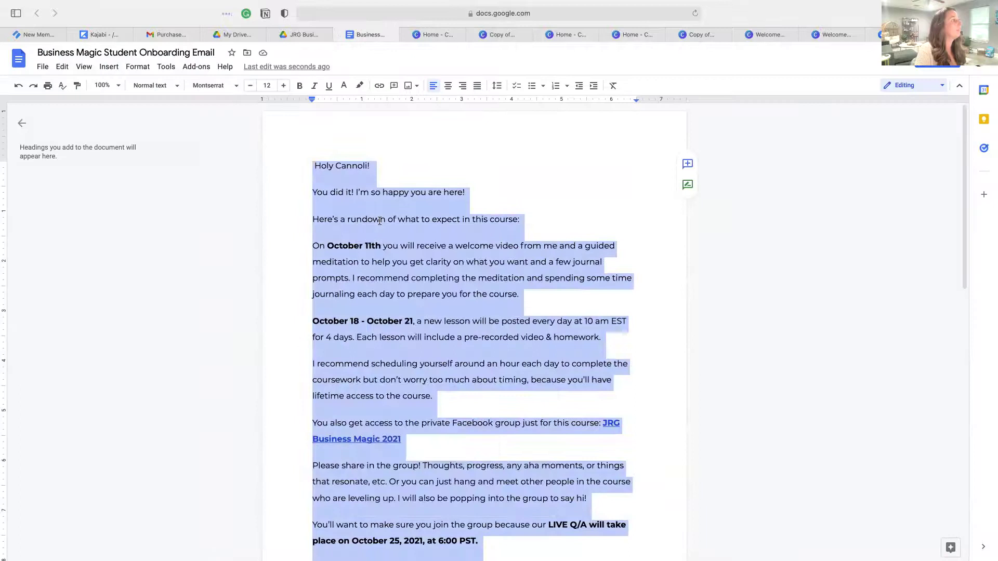
left_click(94, 34)
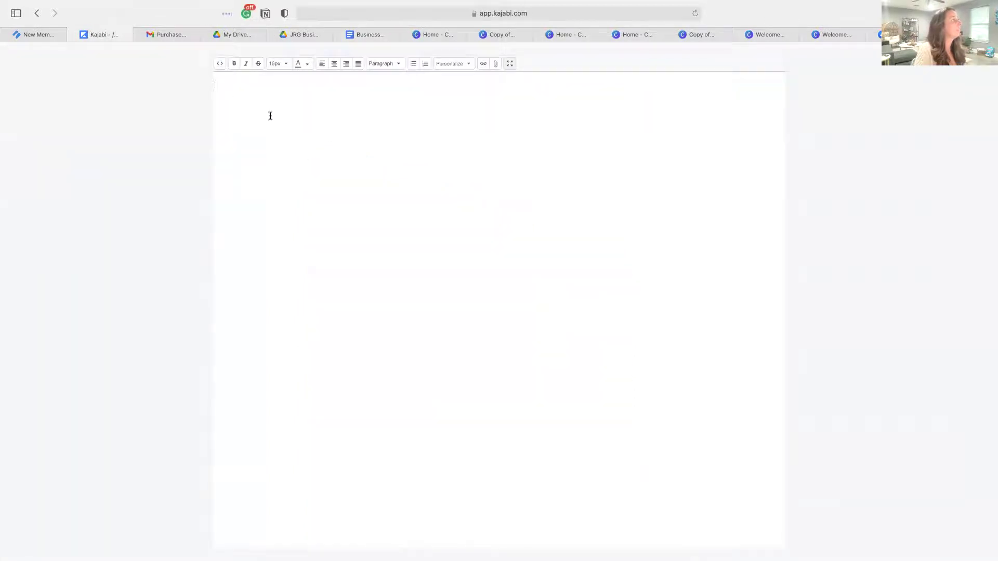
right_click(234, 88)
left_click(249, 115)
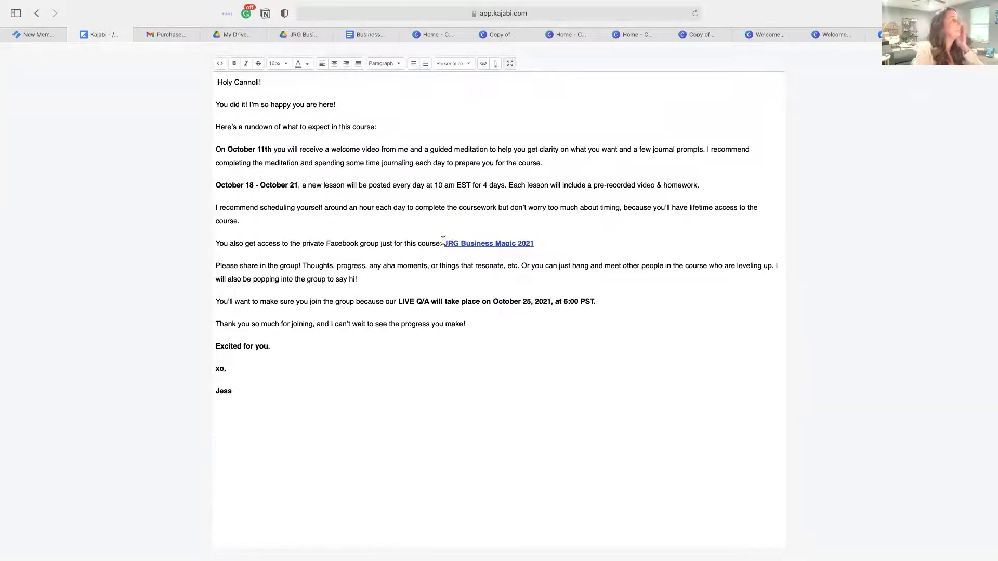
Confirm the 'JRG Business Magic 2021' Facebook group link, exit full screen, and save the content
left_click_drag(444, 241, 540, 242)
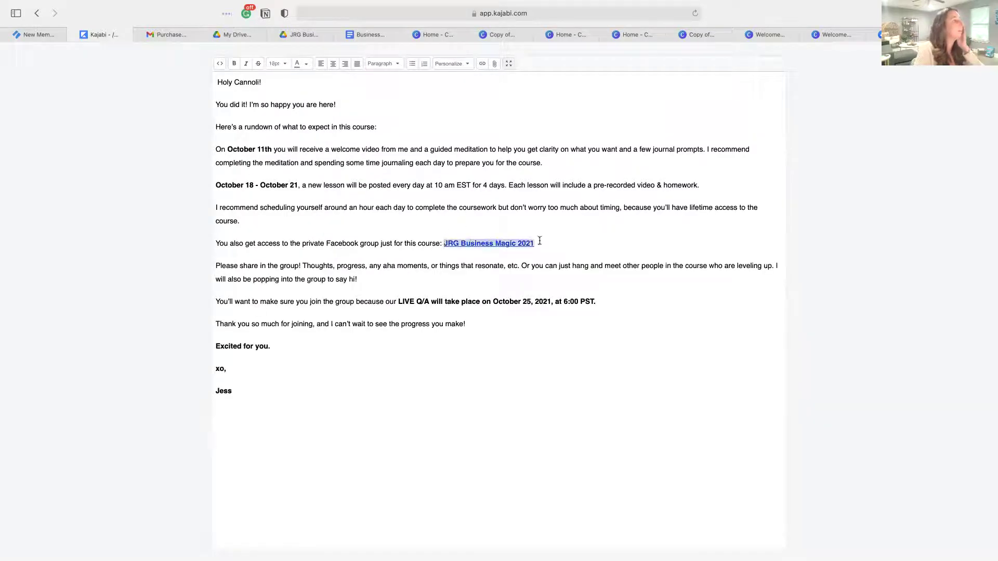
left_click(482, 63)
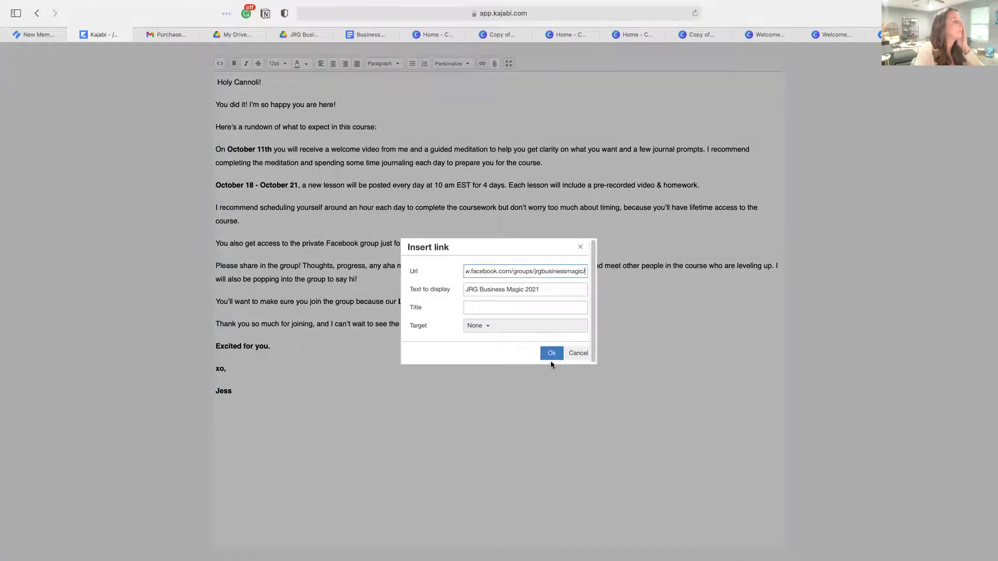
left_click(552, 353)
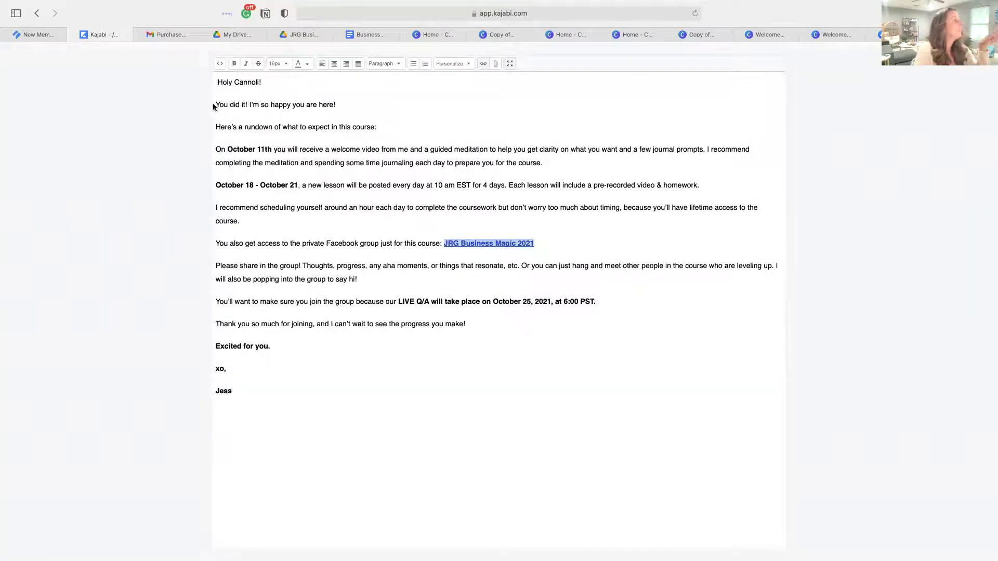
left_click(255, 139)
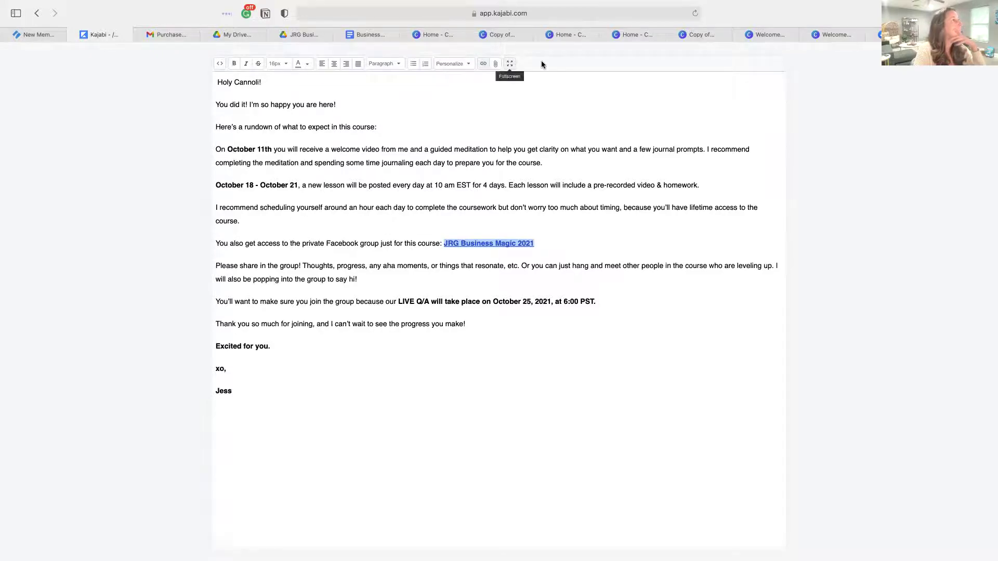
left_click(510, 63)
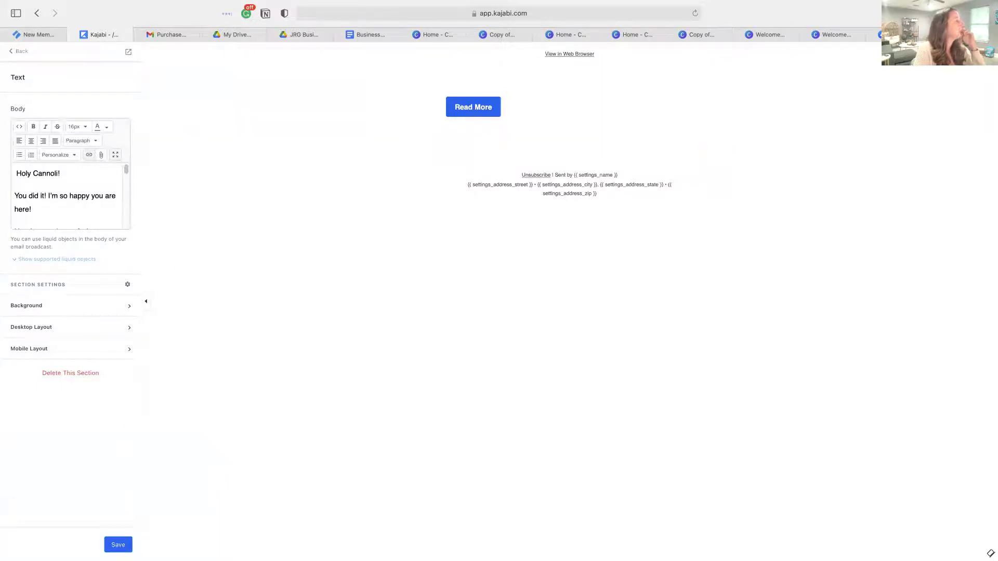
left_click(118, 544)
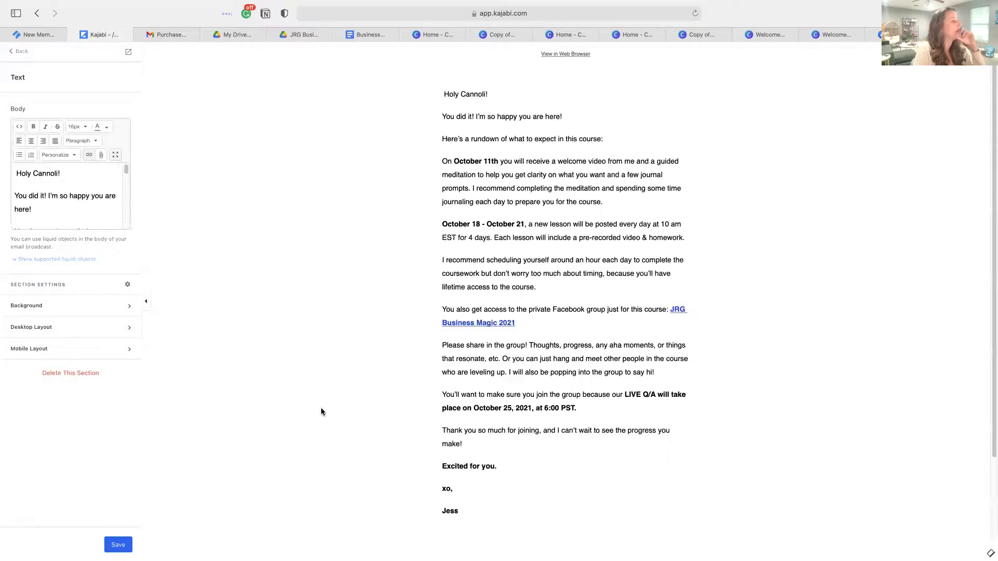
Delete the Read More button section from the email
left_click(23, 55)
scroll(465, 301, "down", 1)
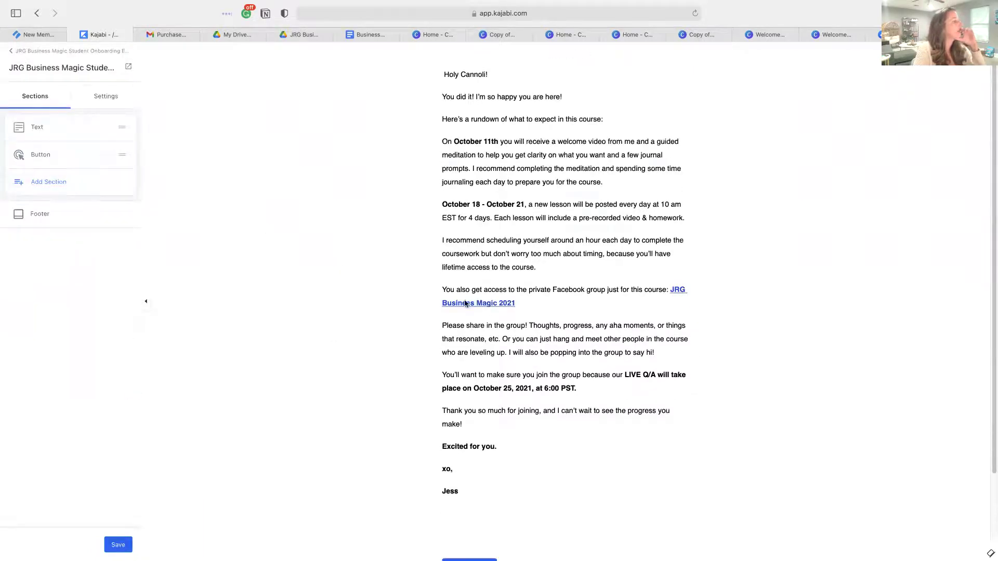
scroll(527, 331, "down", 3)
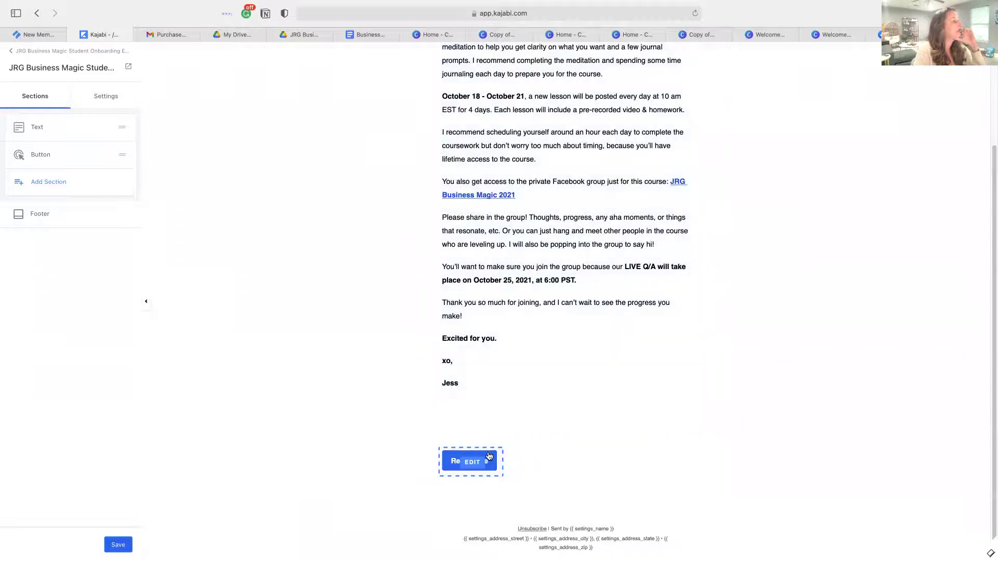
left_click(105, 156)
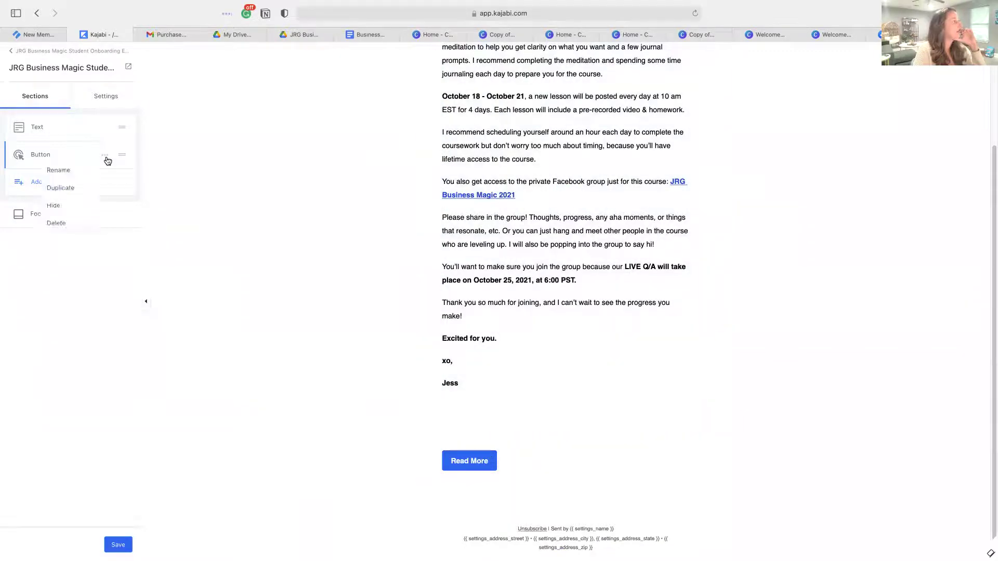
left_click(93, 227)
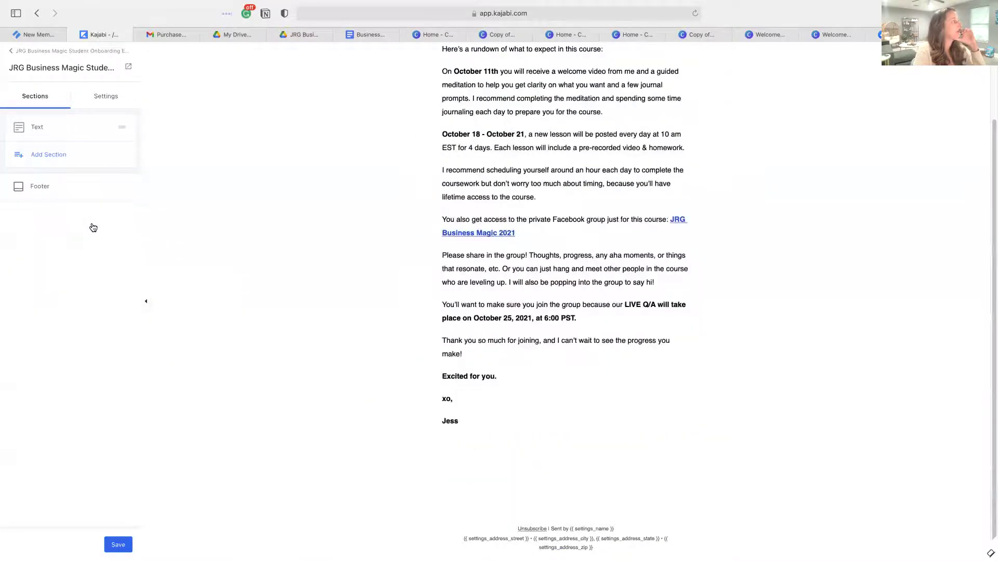
left_click(59, 155)
Add a Logo section, return to the sections list, and start adding another section
left_click(108, 114)
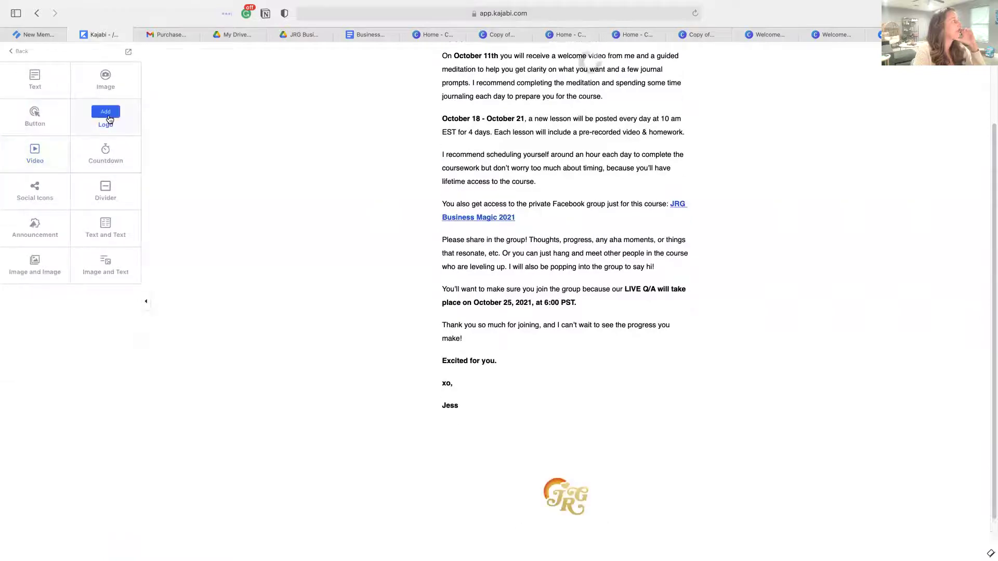
left_click(110, 113)
left_click(34, 131)
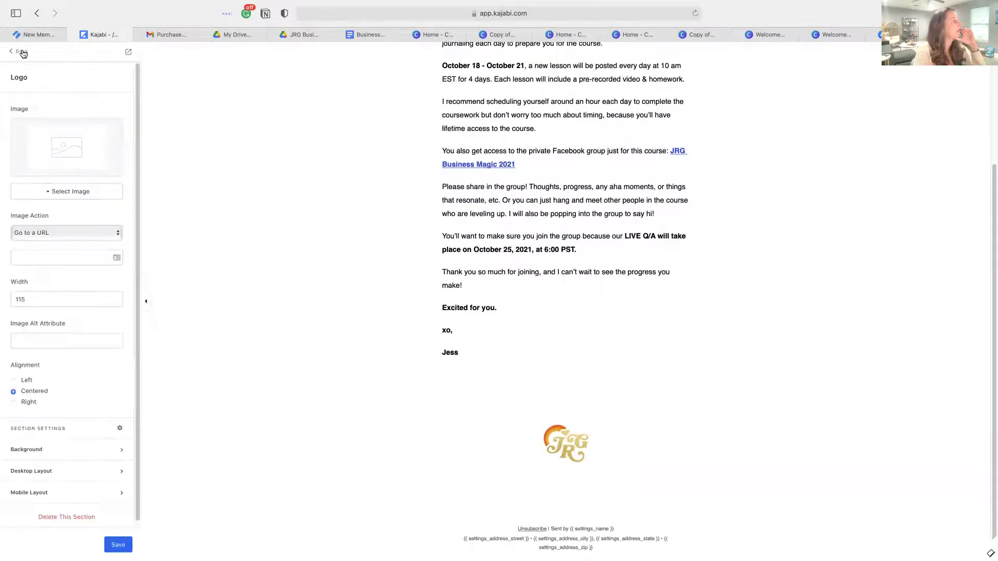
left_click(22, 53)
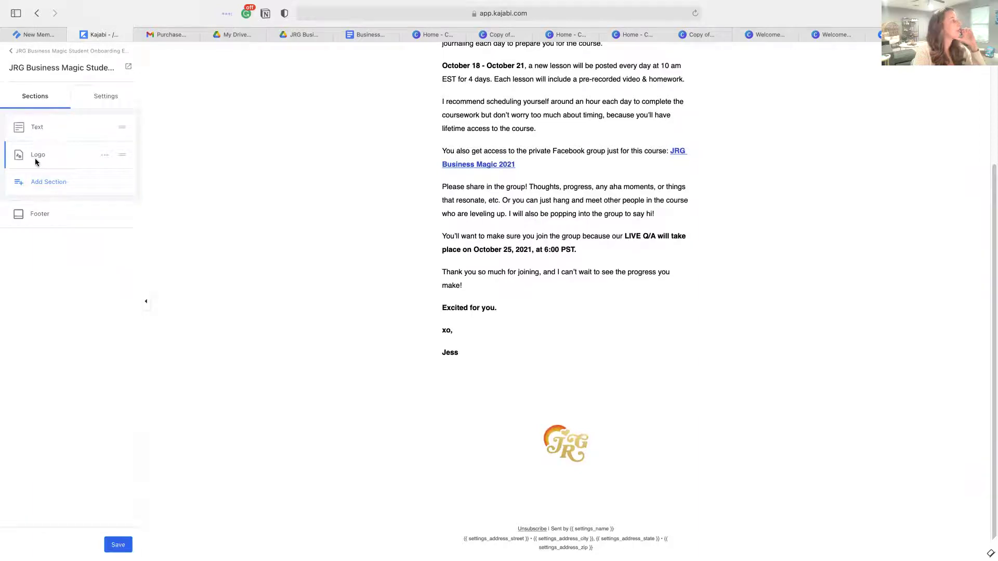
left_click(46, 187)
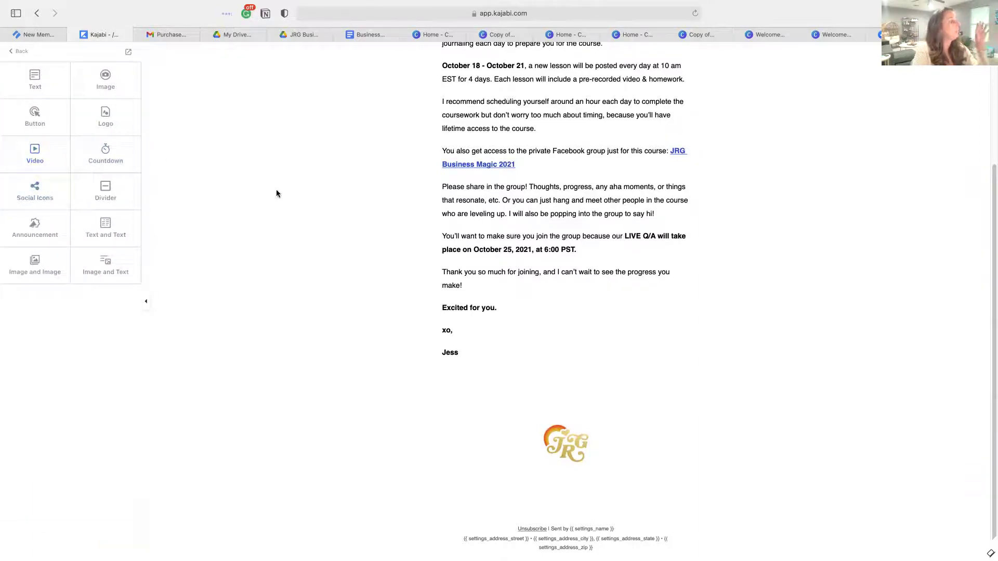
scroll(153, 168, "up", 2)
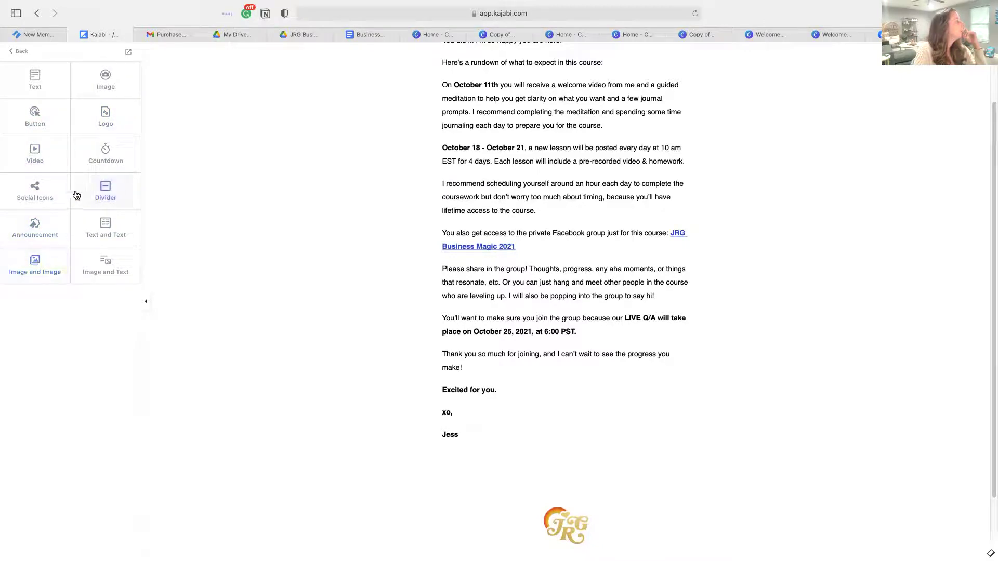
Add an Image section and upload the 'Welcome to JRG Business Magic' PNG from Recents
left_click(101, 77)
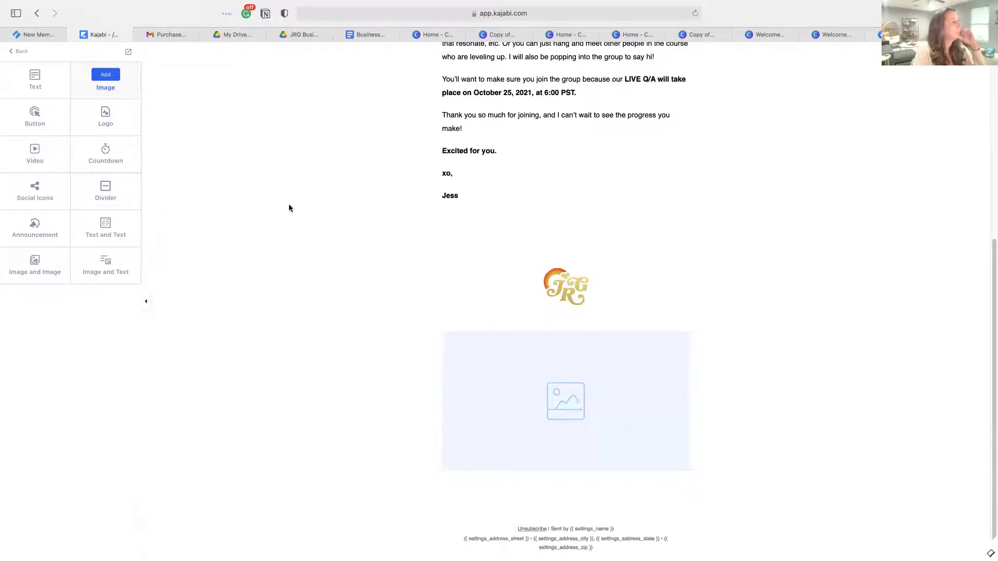
left_click(107, 76)
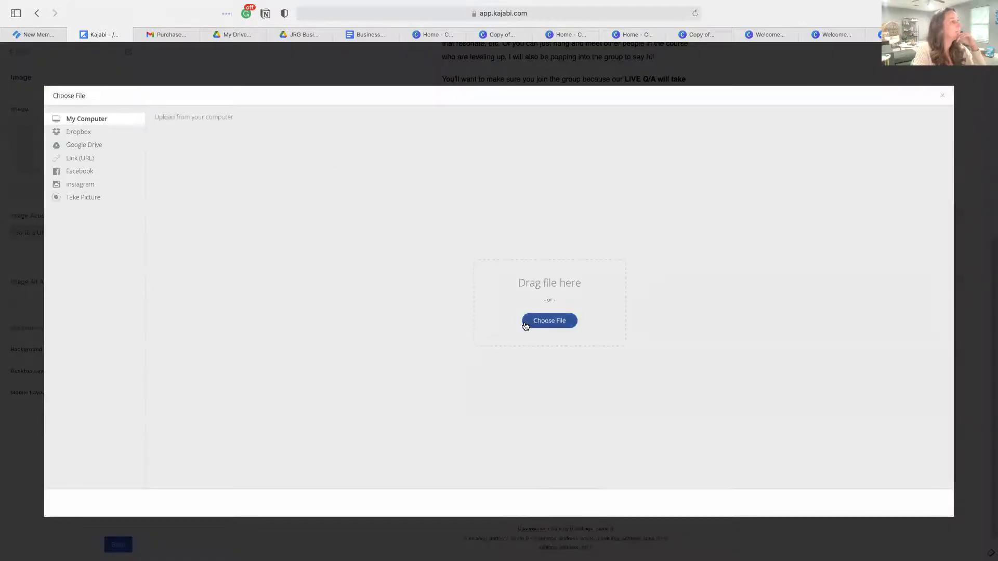
left_click(525, 325)
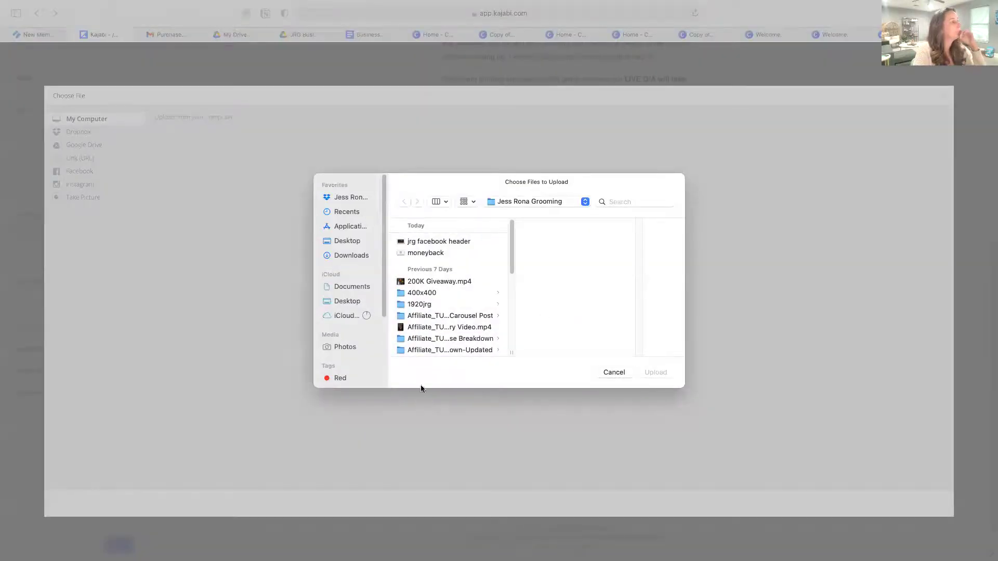
left_click(348, 216)
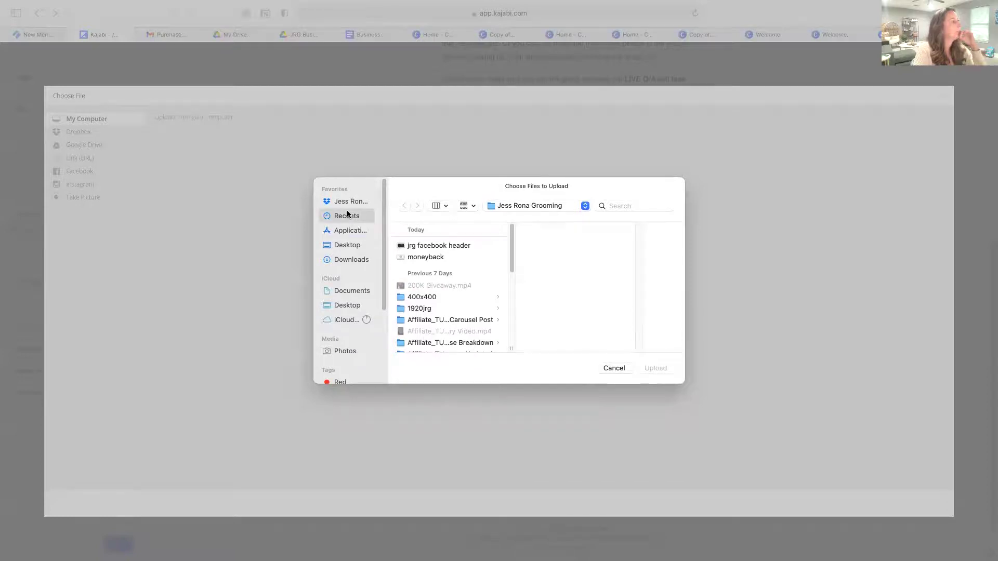
left_click(476, 319)
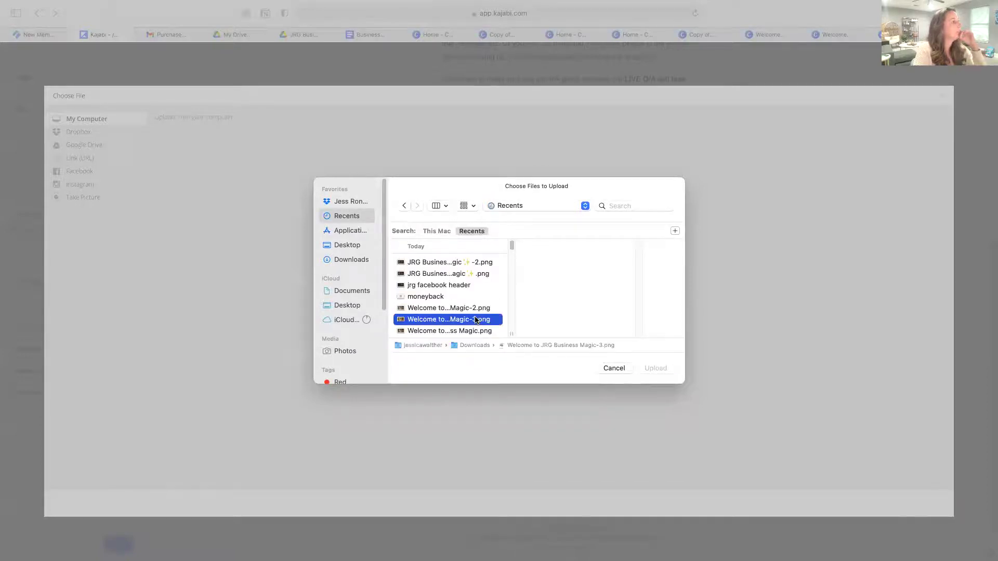
left_click(647, 367)
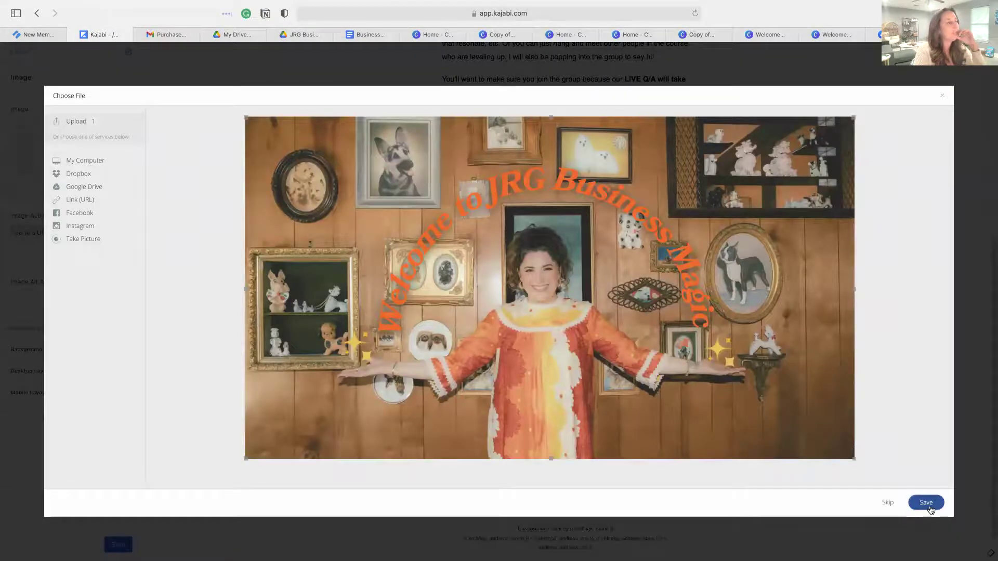
left_click(928, 504)
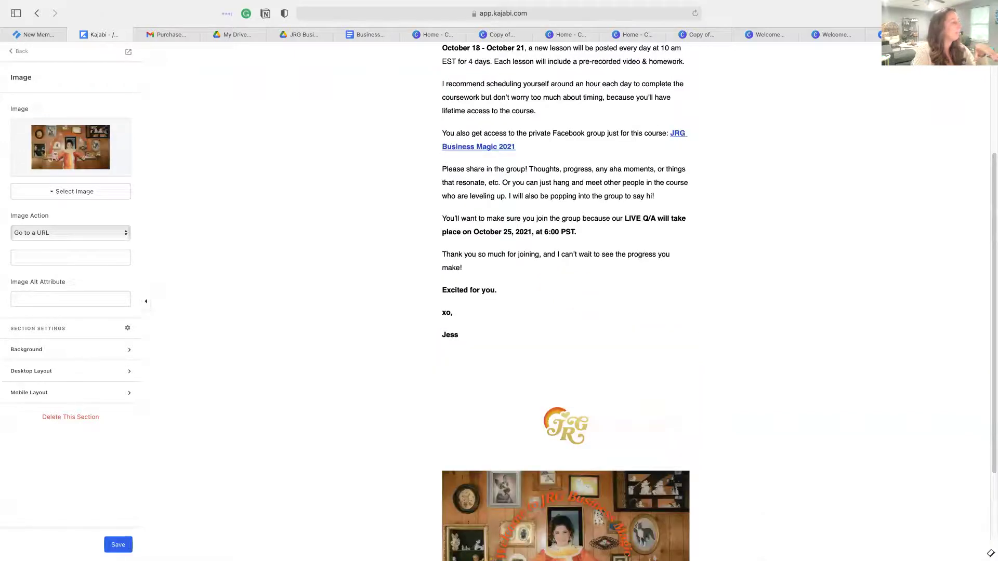
Save the email, reopen the image section, and enter 'Jess Rona Welcome to JRG Business…' alt text
left_click(125, 544)
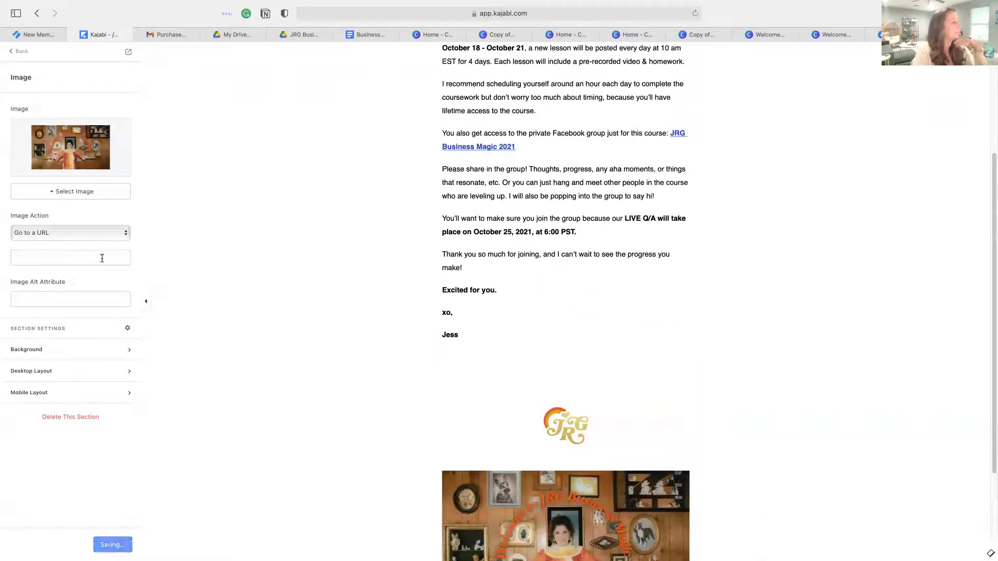
left_click(21, 52)
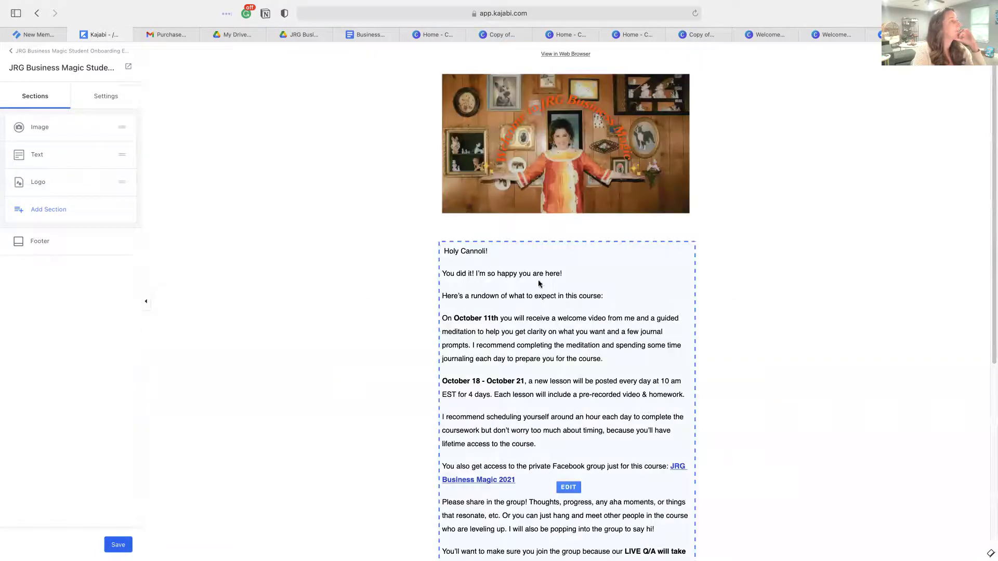
left_click(45, 131)
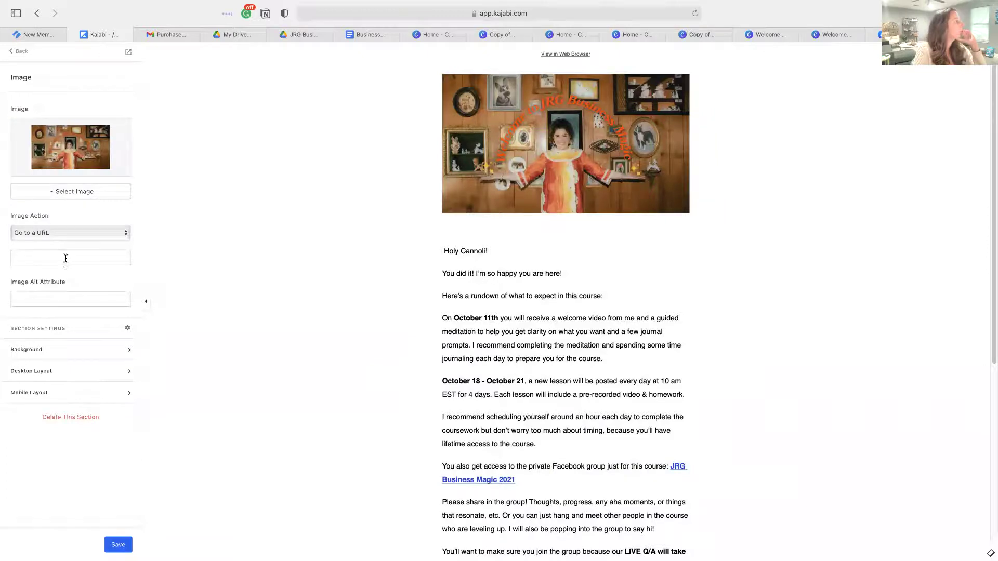
left_click(54, 292)
type("Jes")
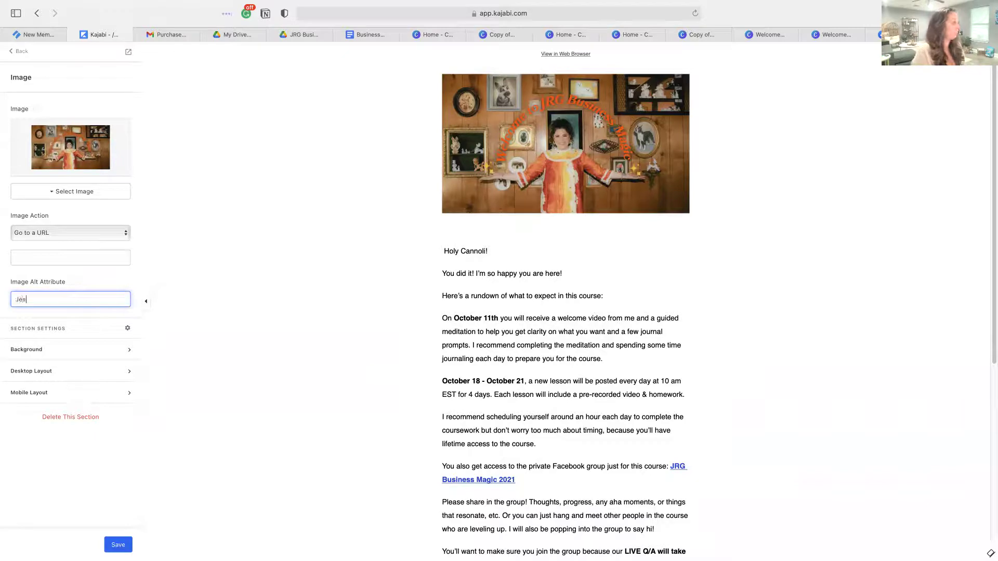
type("s Rona Welcome to JR")
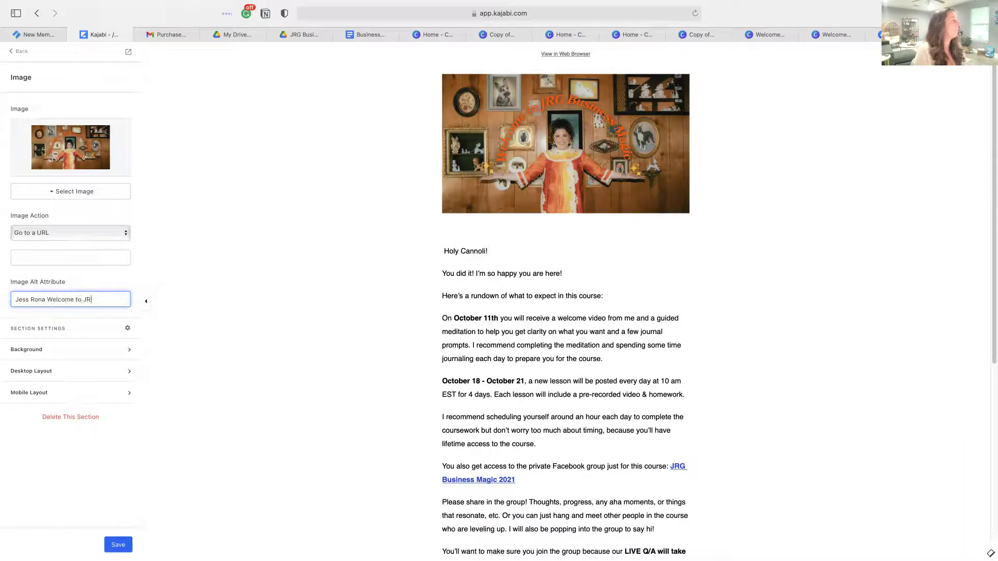
type("Business Ma")
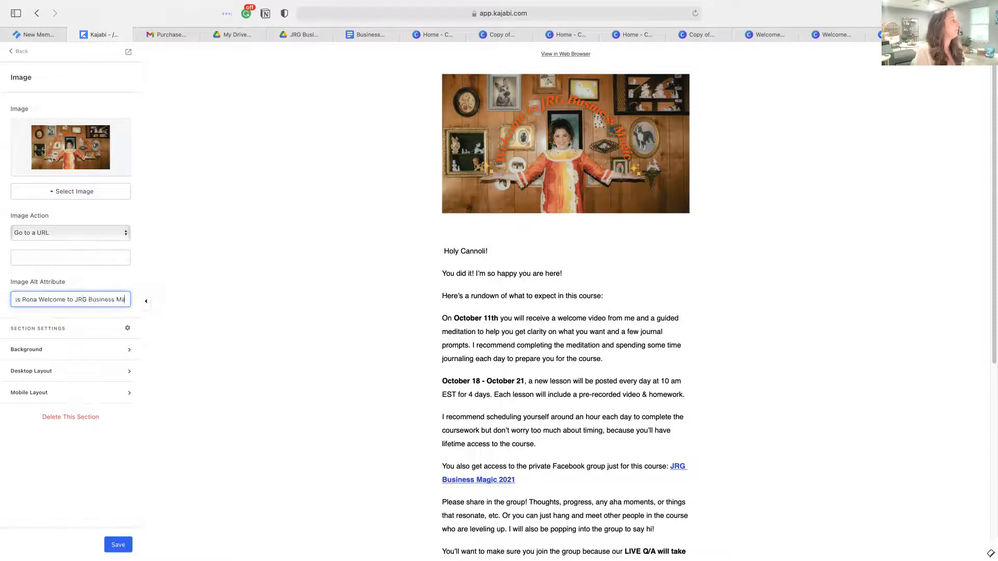
type("gic Course")
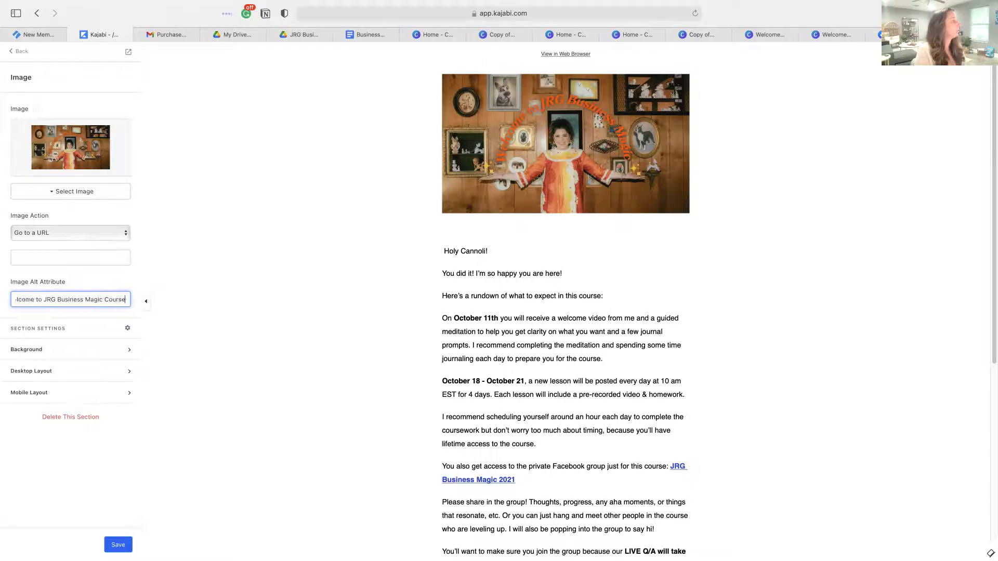
Review the image's background, desktop and mobile layout options, then save its settings
left_click(28, 350)
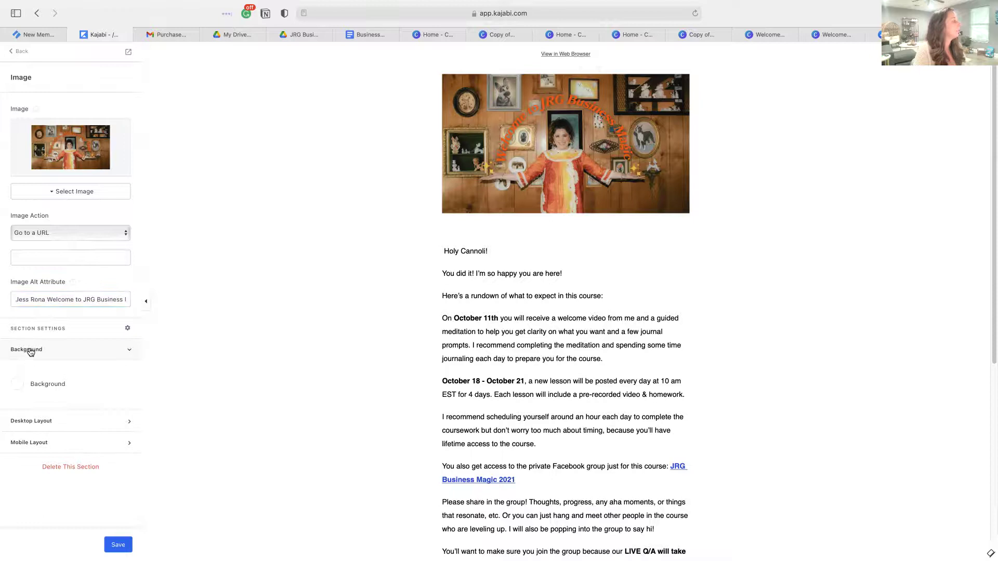
left_click(29, 351)
left_click(36, 375)
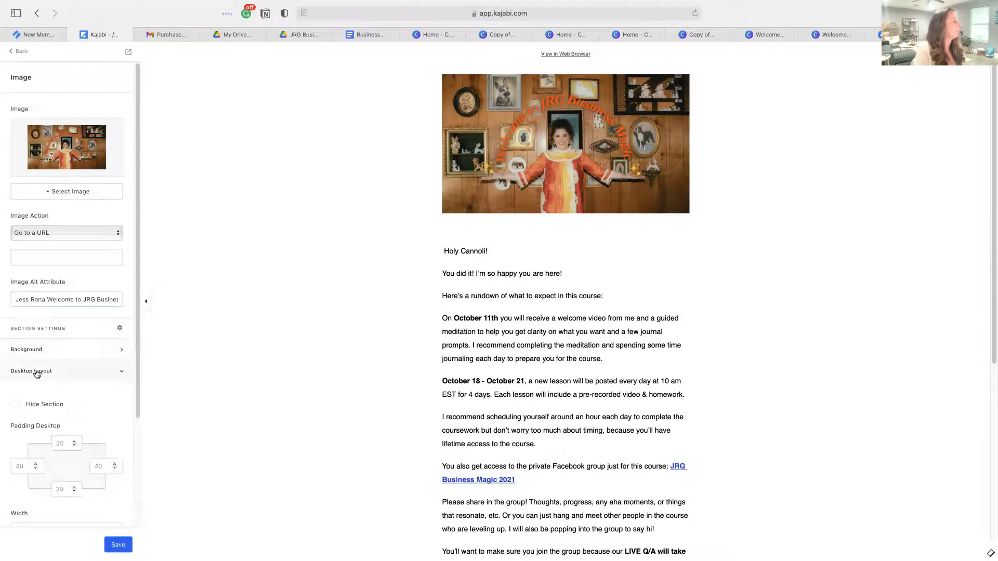
scroll(39, 413, "down", 3)
scroll(47, 445, "down", 1)
scroll(50, 460, "down", 1)
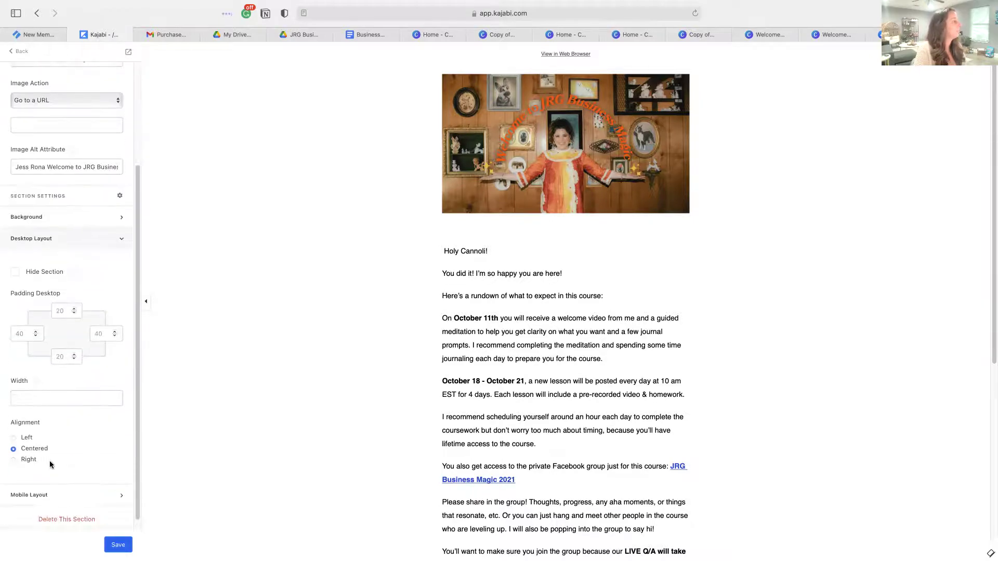
scroll(56, 458, "down", 1)
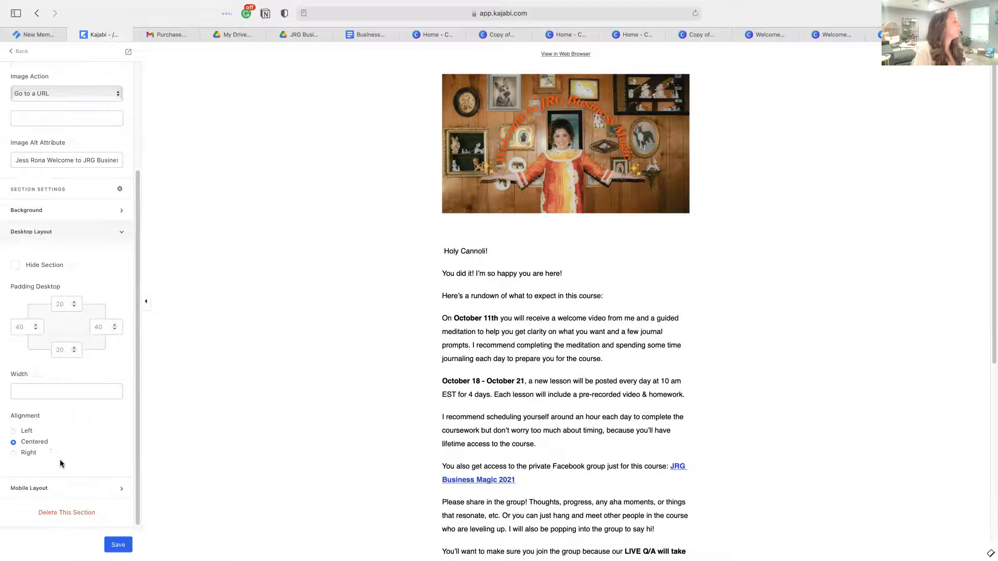
left_click(49, 487)
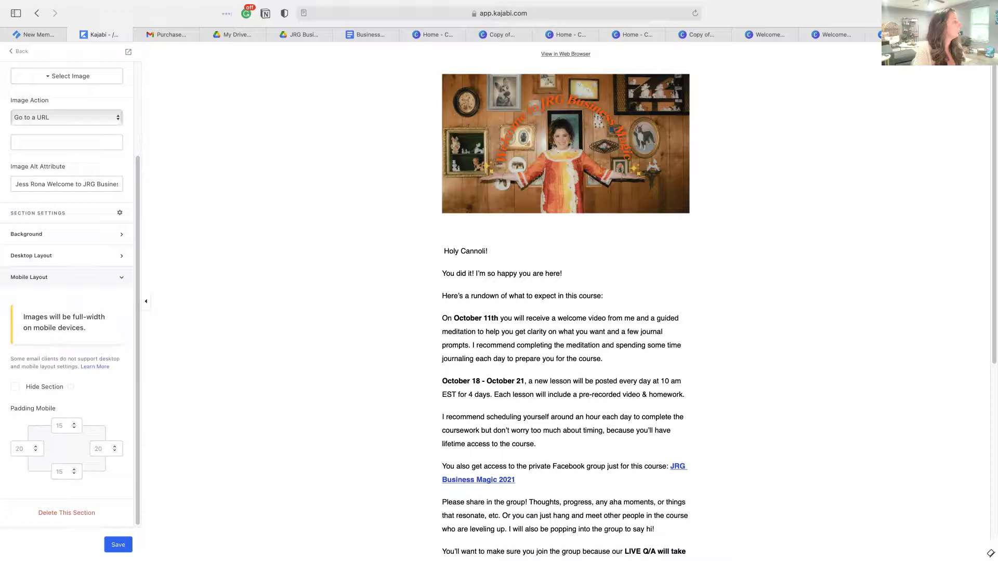
left_click(118, 544)
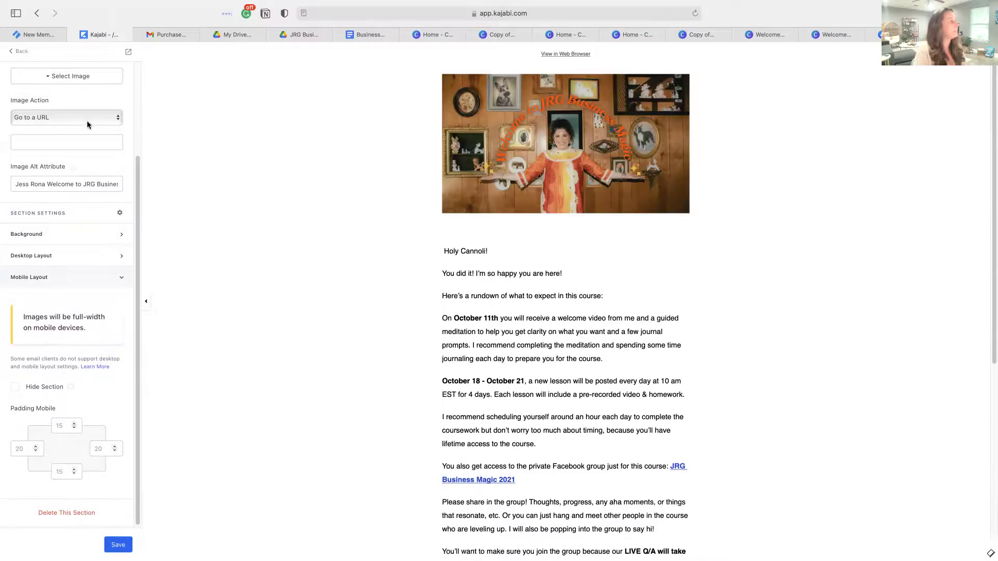
Go to the email's Settings and its Typography options
left_click(13, 59)
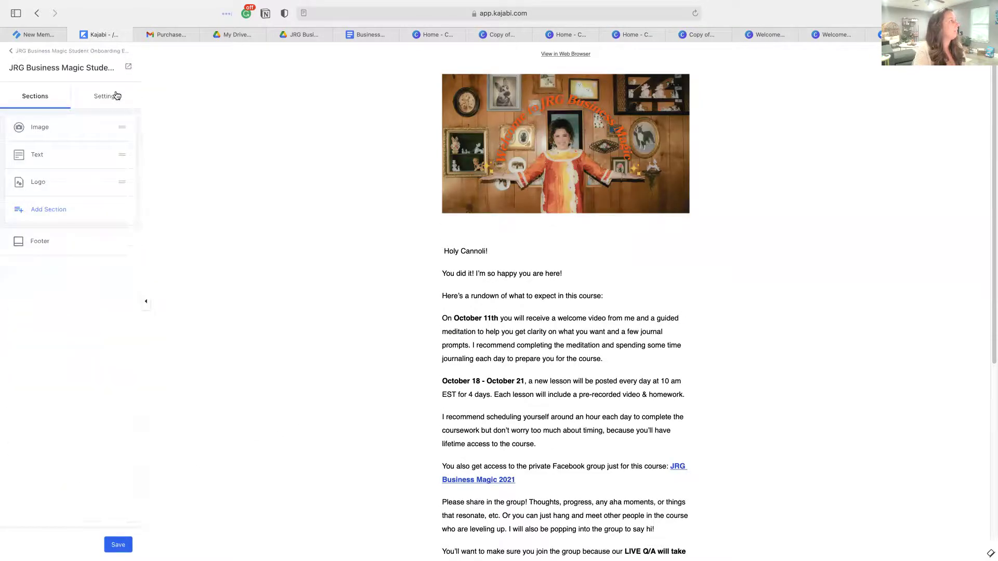
left_click(112, 102)
left_click(43, 125)
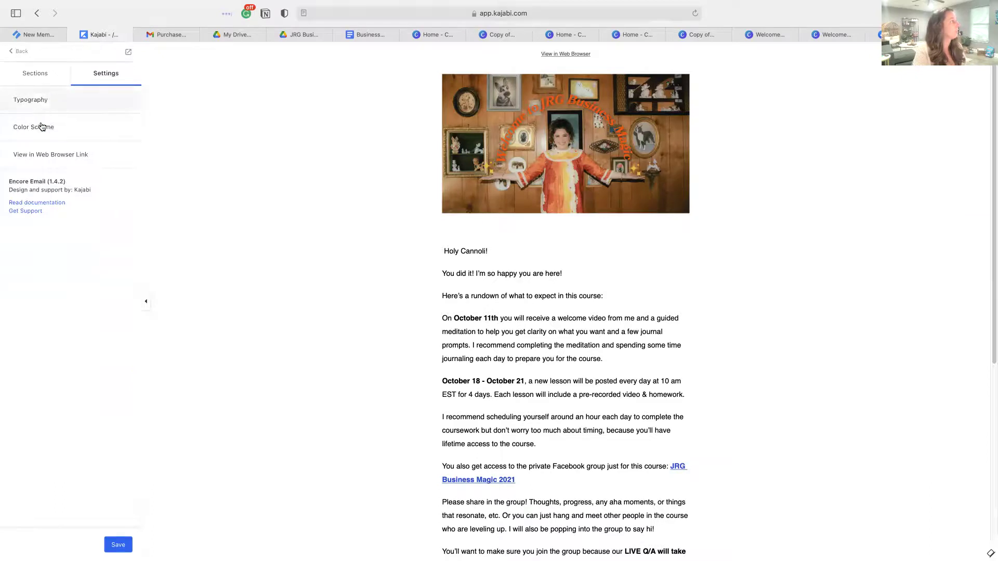
left_click(21, 52)
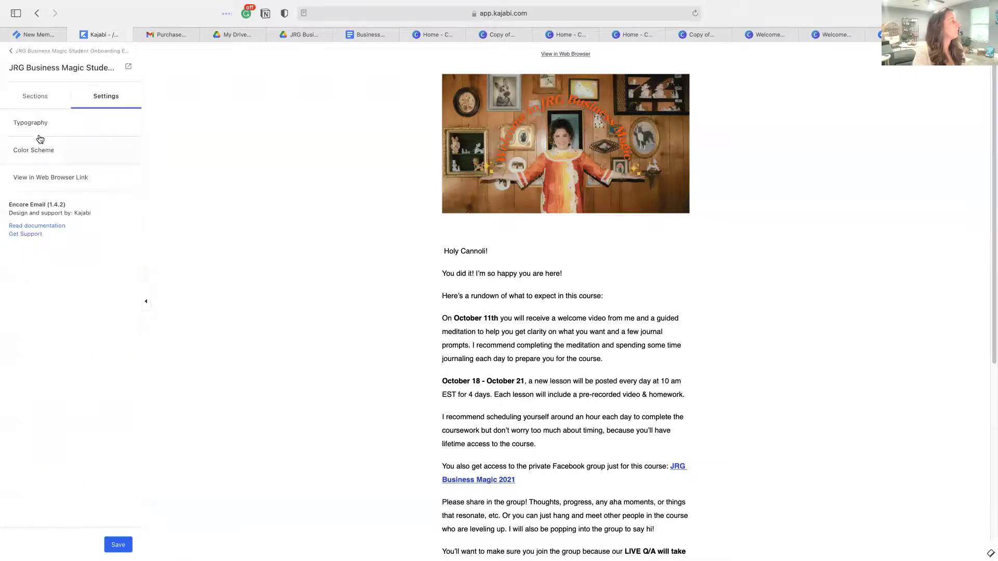
left_click(24, 123)
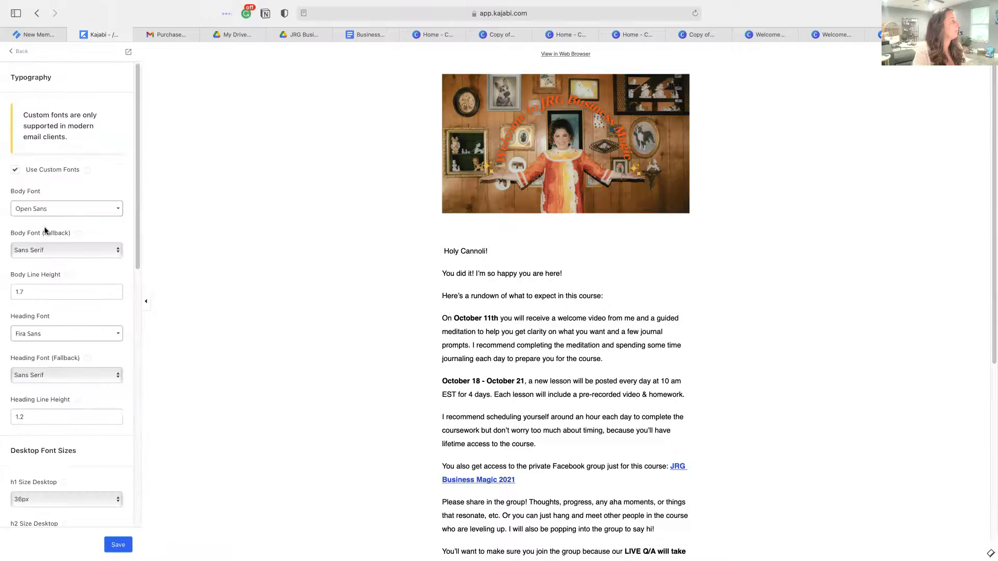
Change the Body Font from Open Sans to Montserrat and save
left_click(57, 214)
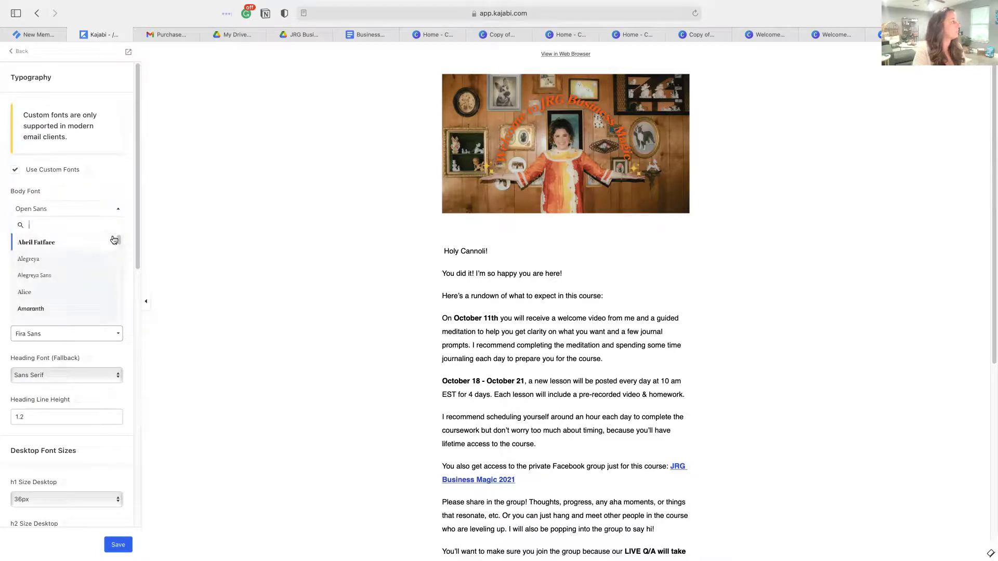
left_click_drag(119, 242, 122, 288)
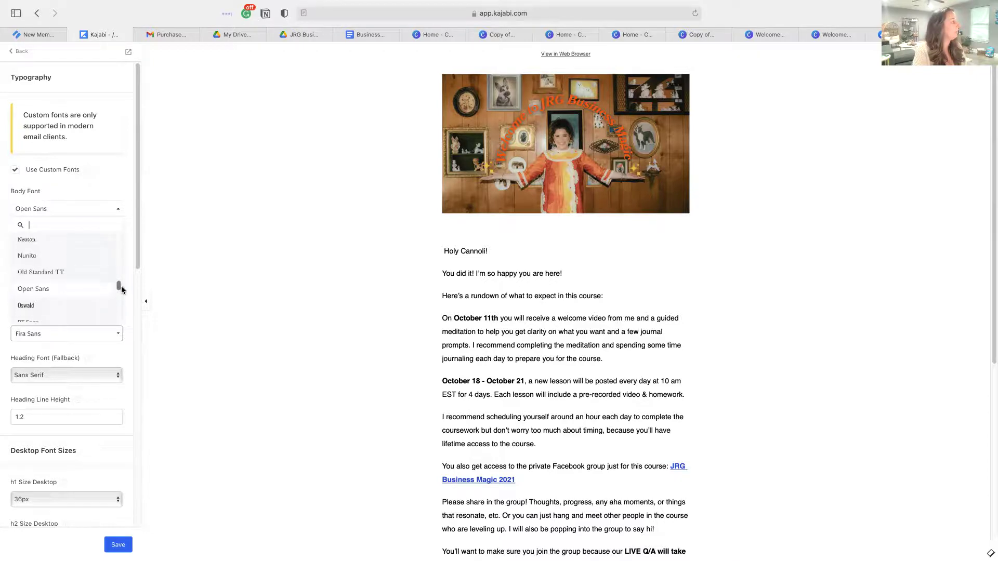
left_click_drag(121, 288, 121, 286)
left_click(65, 265)
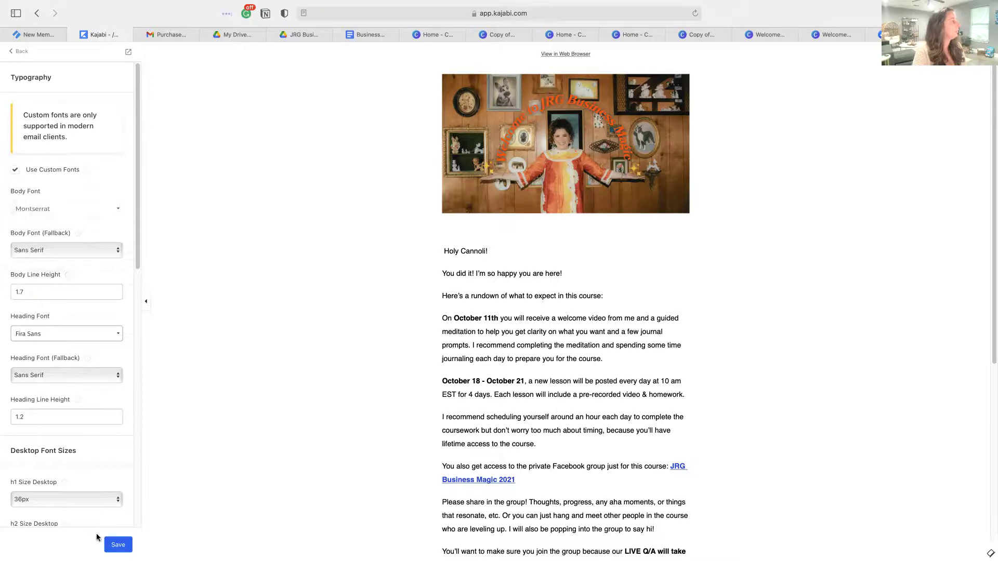
left_click(115, 545)
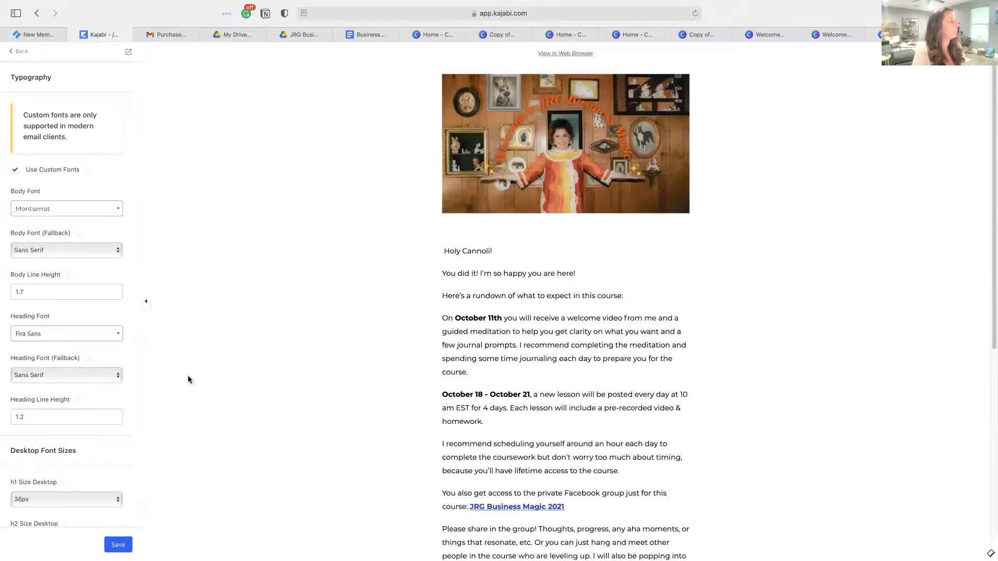
scroll(477, 374, "down", 3)
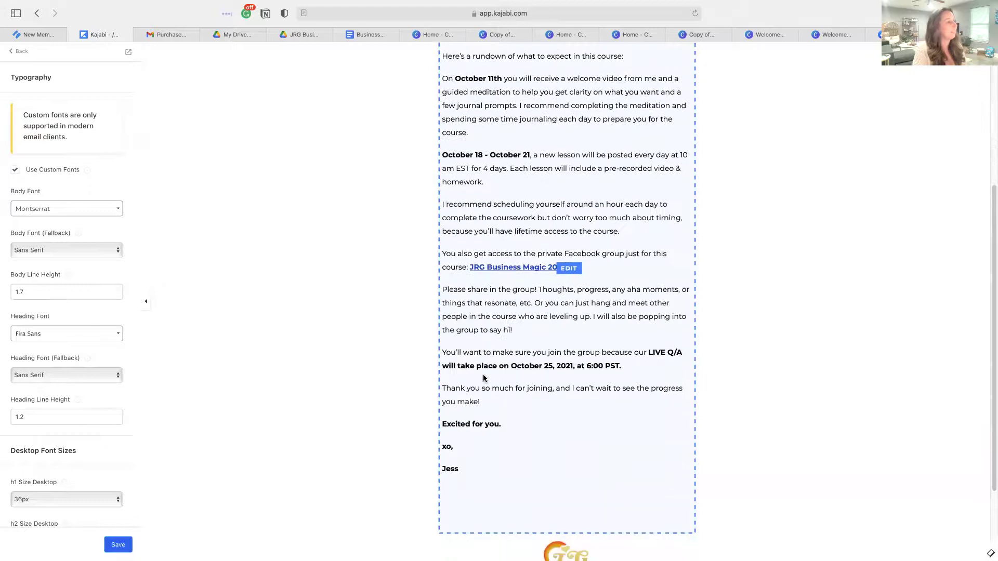
scroll(483, 384, "up", 3)
scroll(480, 365, "up", 3)
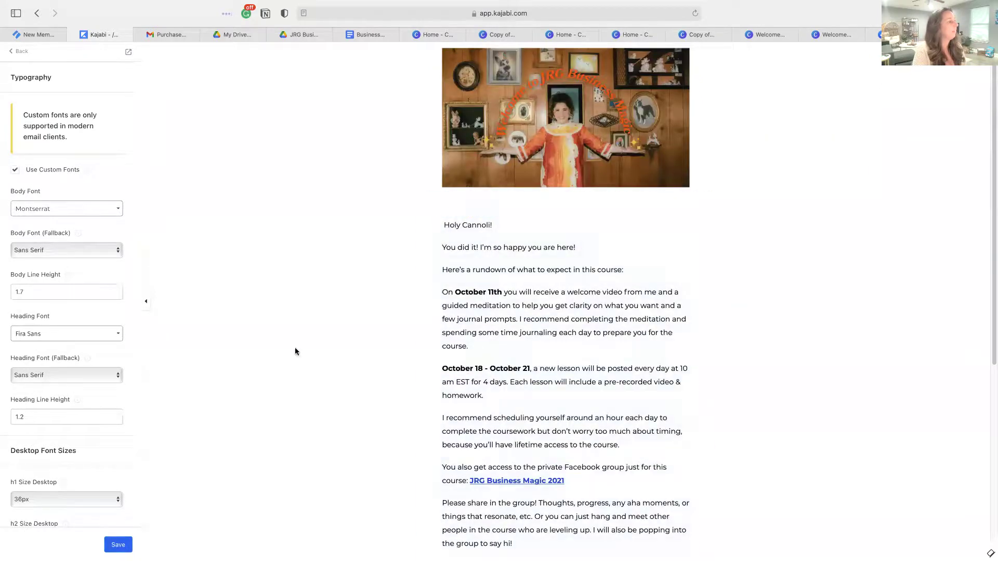
Colour the JRG Business Magic 2021 link orange, save it, and preview the email in a new tab
left_click(487, 455)
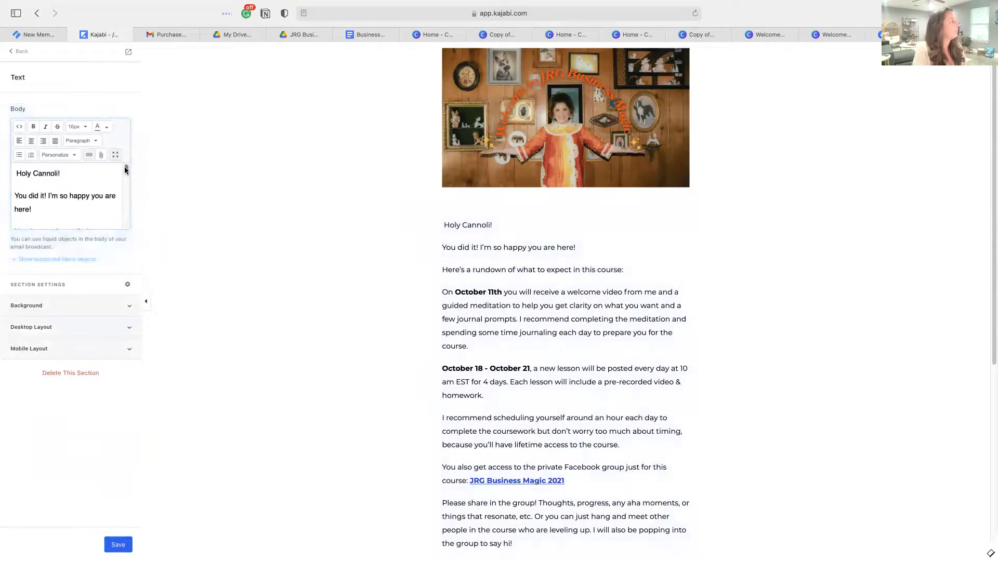
left_click_drag(125, 169, 126, 196)
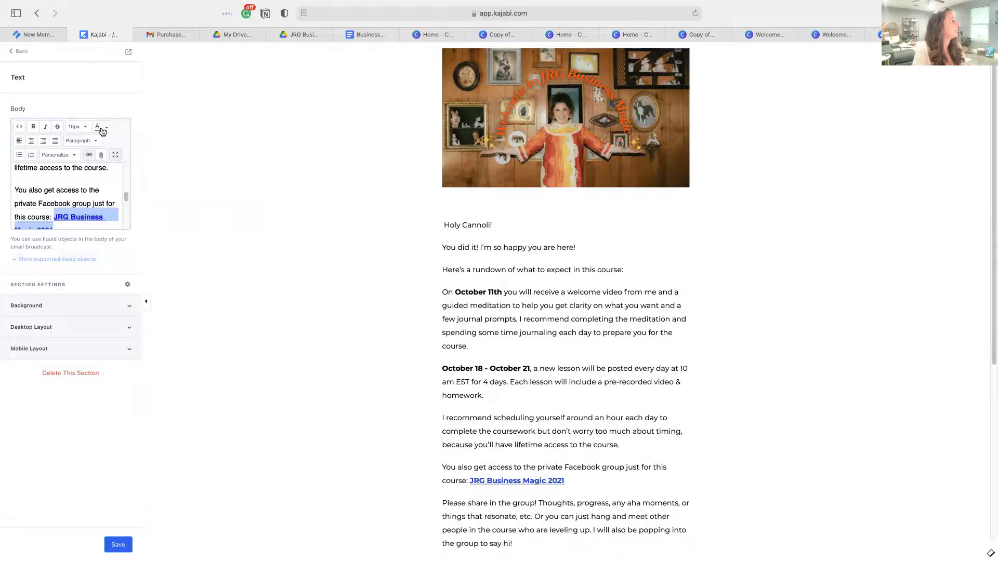
left_click(109, 129)
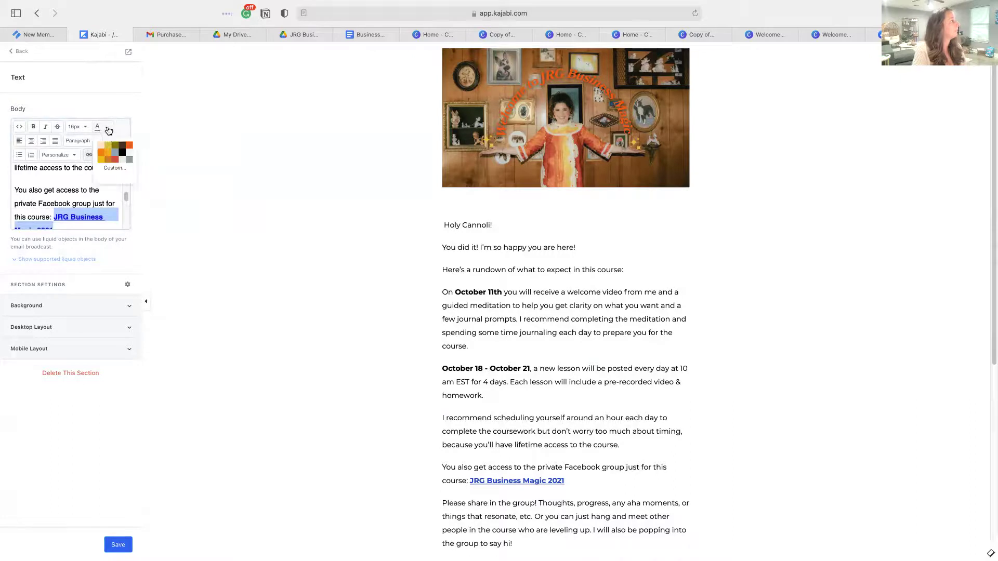
left_click(128, 150)
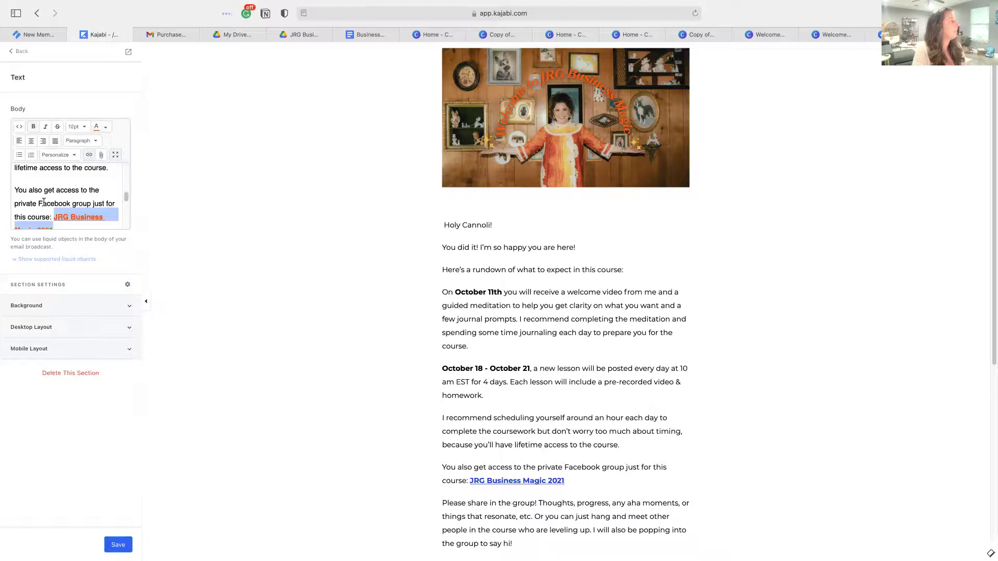
left_click(118, 544)
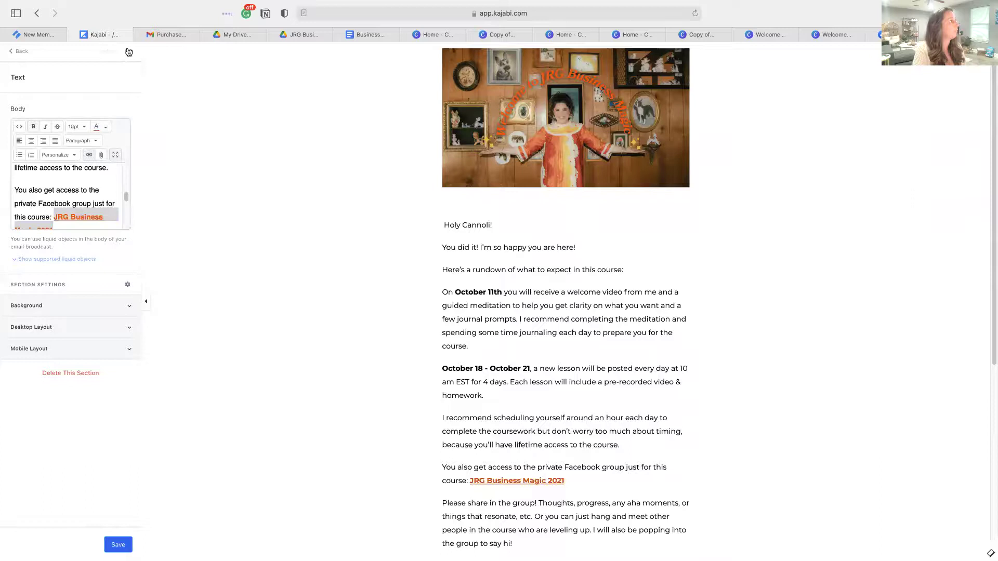
left_click(129, 52)
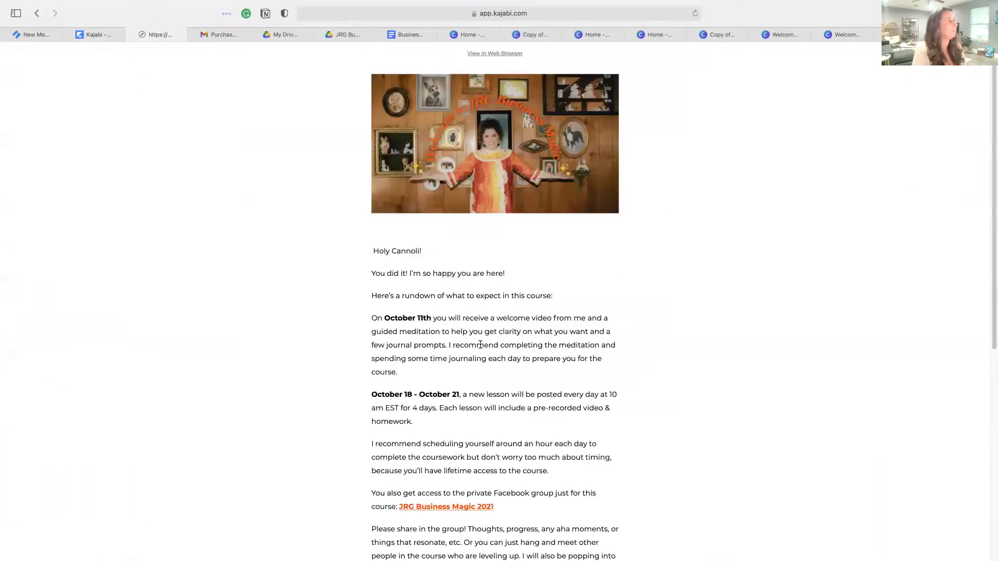
scroll(451, 404, "down", 3)
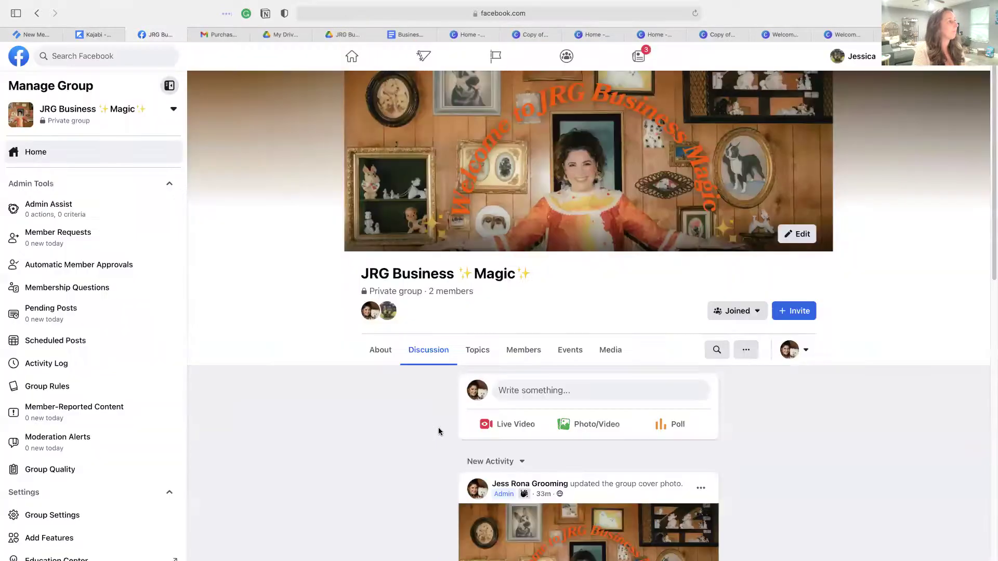
Return from the Facebook group tab to the Kajabi email editor
left_click(100, 38)
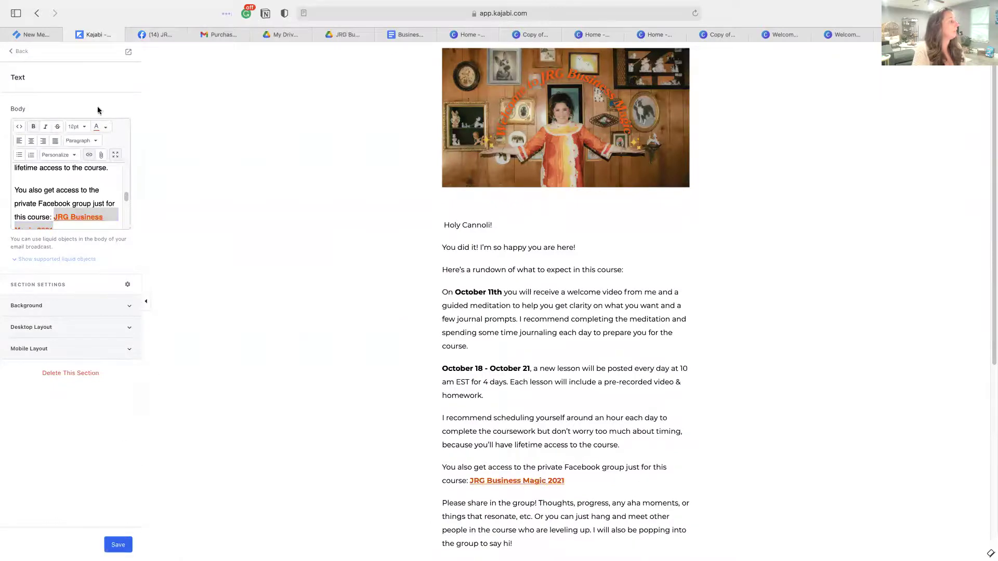
Exit the editor back to Edit Content and submit the broadcast with Save & Continue
left_click(17, 53)
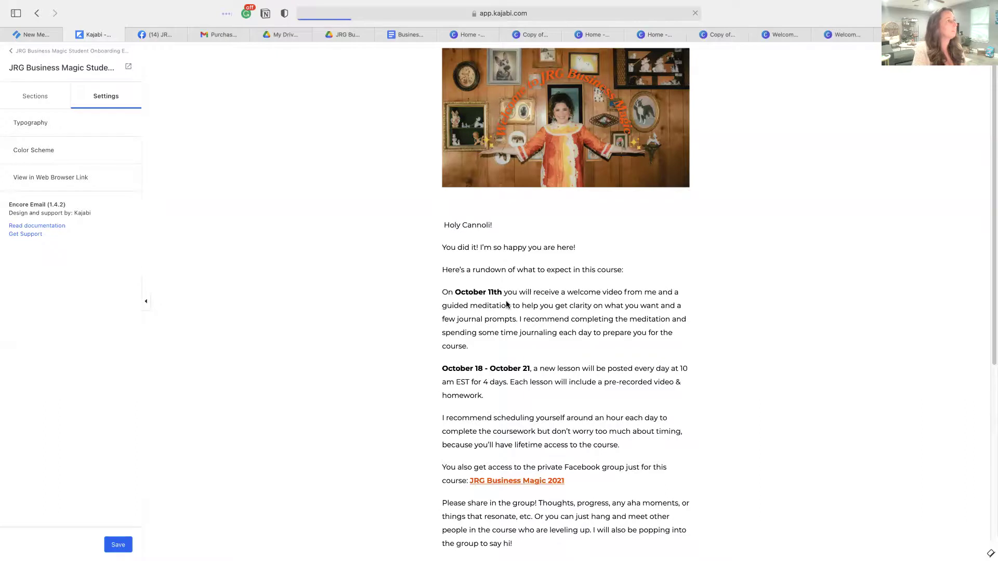
scroll(640, 480, "down", 4)
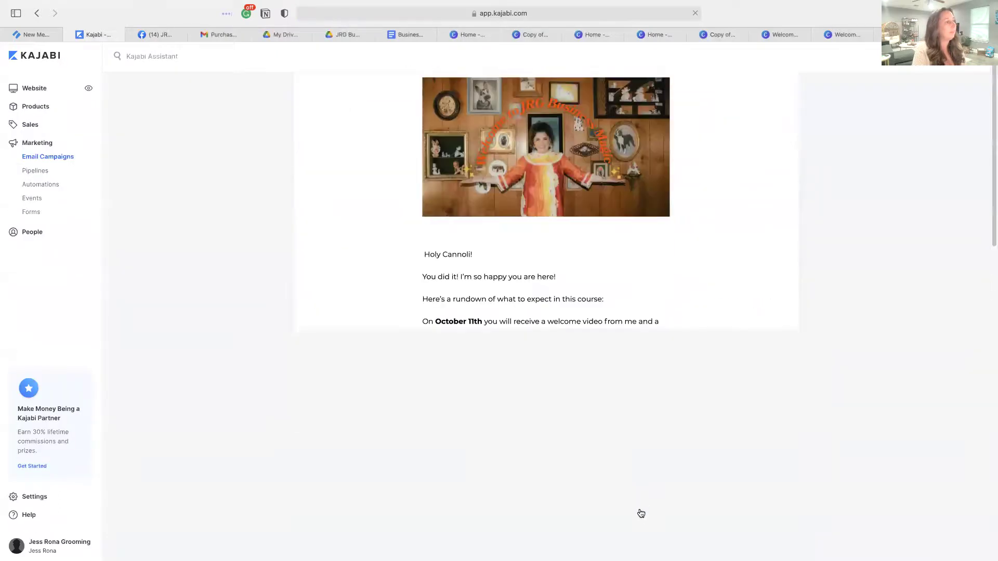
scroll(643, 515, "up", 3)
scroll(647, 517, "up", 2)
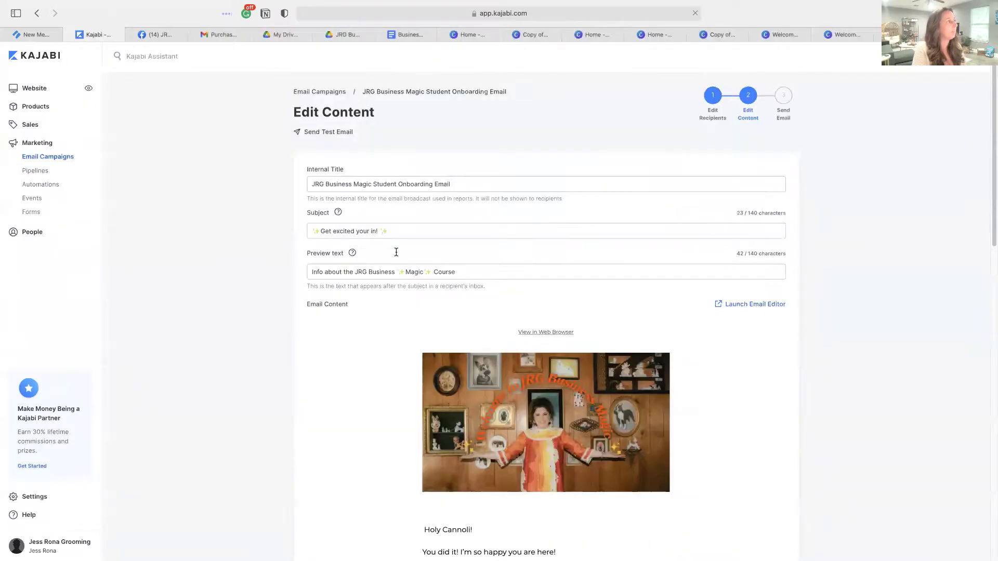
scroll(625, 433, "down", 2)
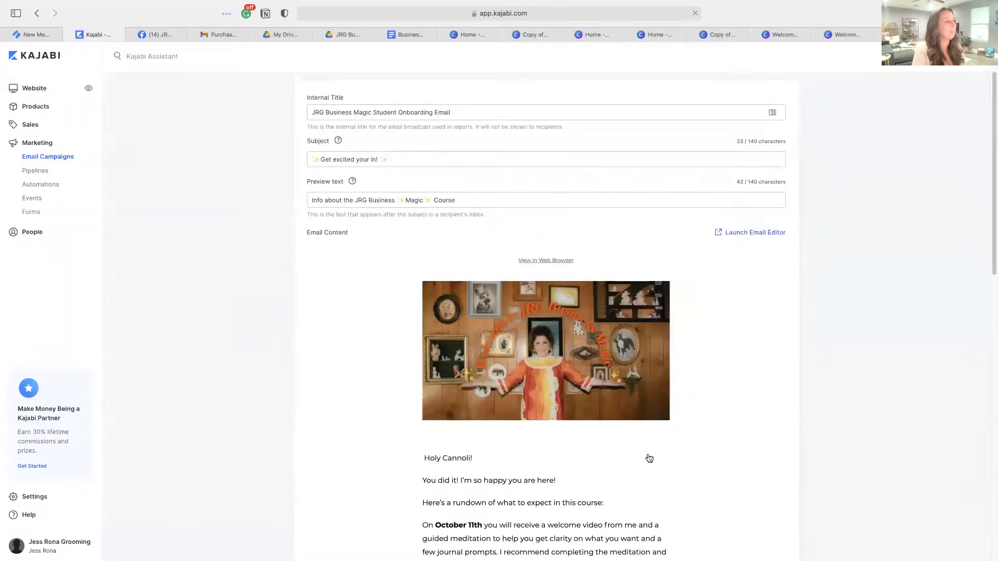
scroll(647, 456, "down", 3)
scroll(658, 484, "down", 5)
scroll(650, 421, "down", 5)
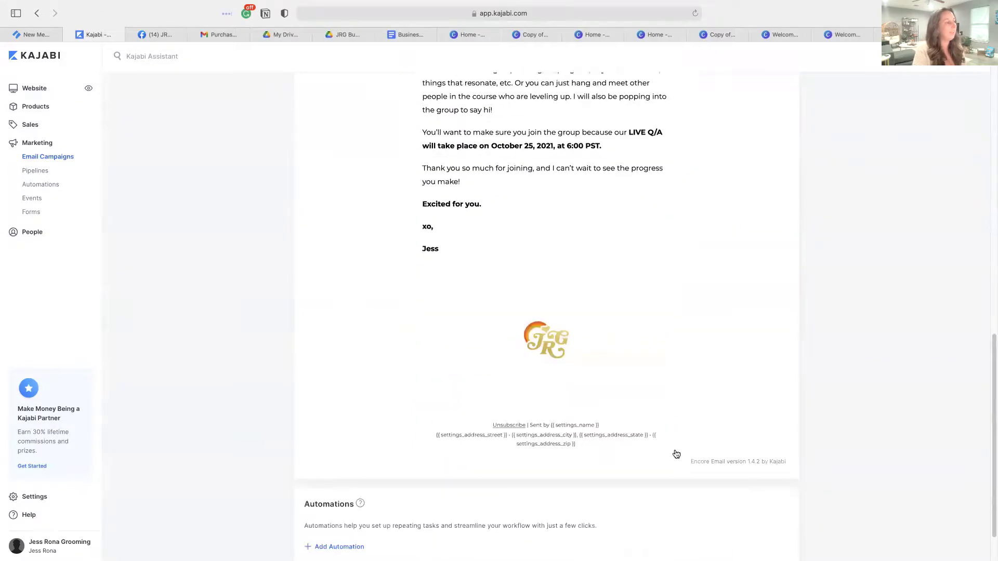
scroll(675, 455, "down", 2)
left_click(755, 543)
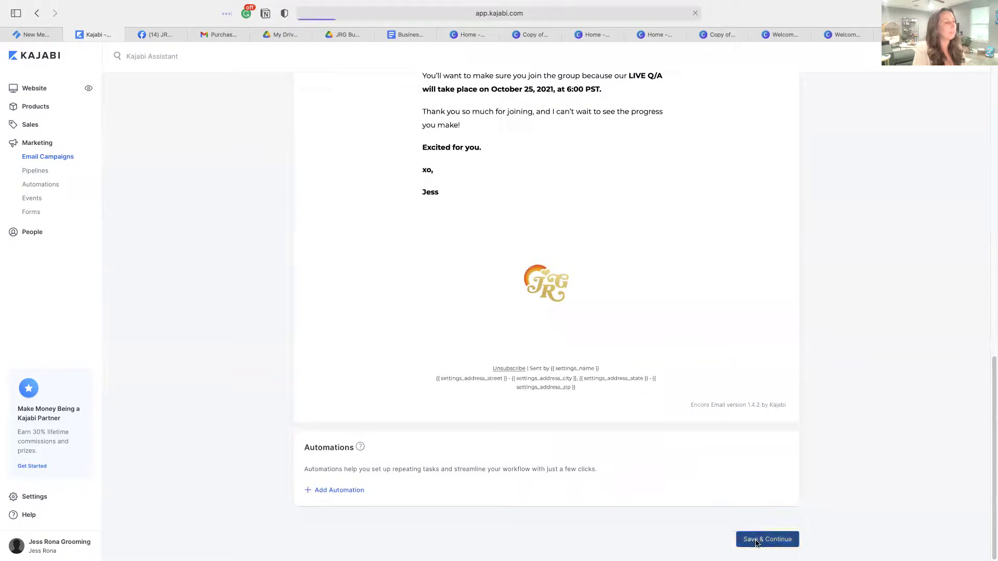